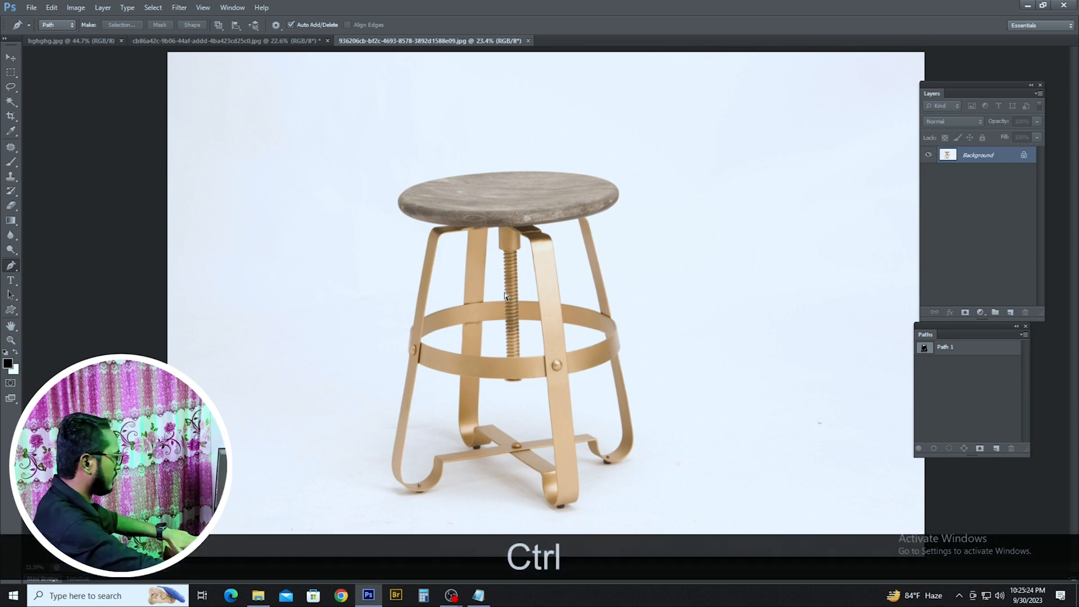
# Duplicate the Background layer and mask the copy with the stool selection from Path 1, feathered by 0.5 pixels.
pyautogui.hotkey('ctrl', 'j')
pyautogui.keyDown('ctrl'); pyautogui.click(924, 348); pyautogui.keyUp('ctrl')
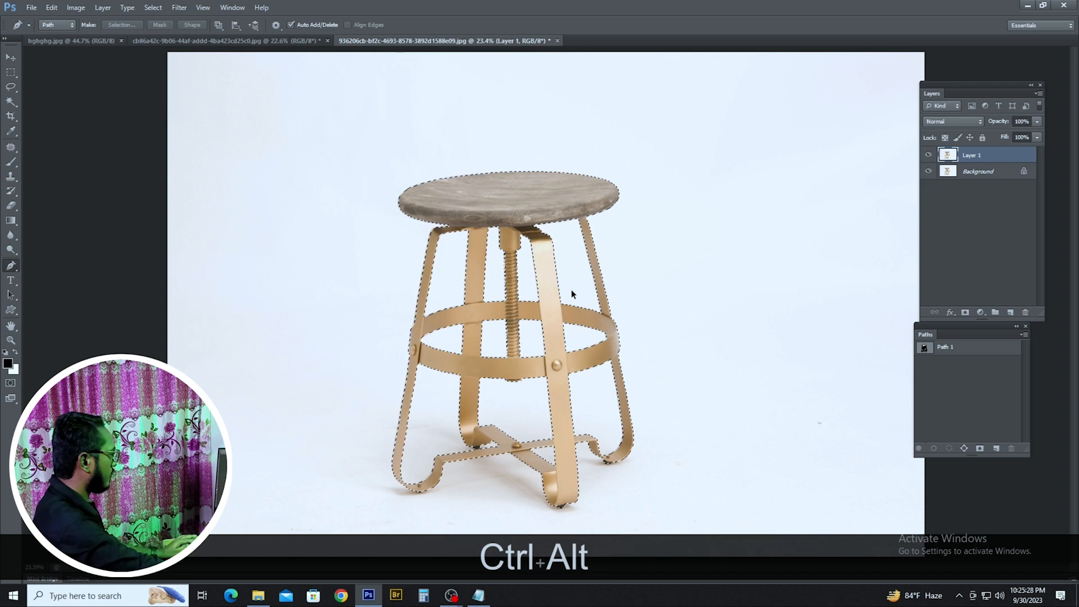
pyautogui.hotkey('ctrl', 'alt', 'd')
pyautogui.write('0.5')
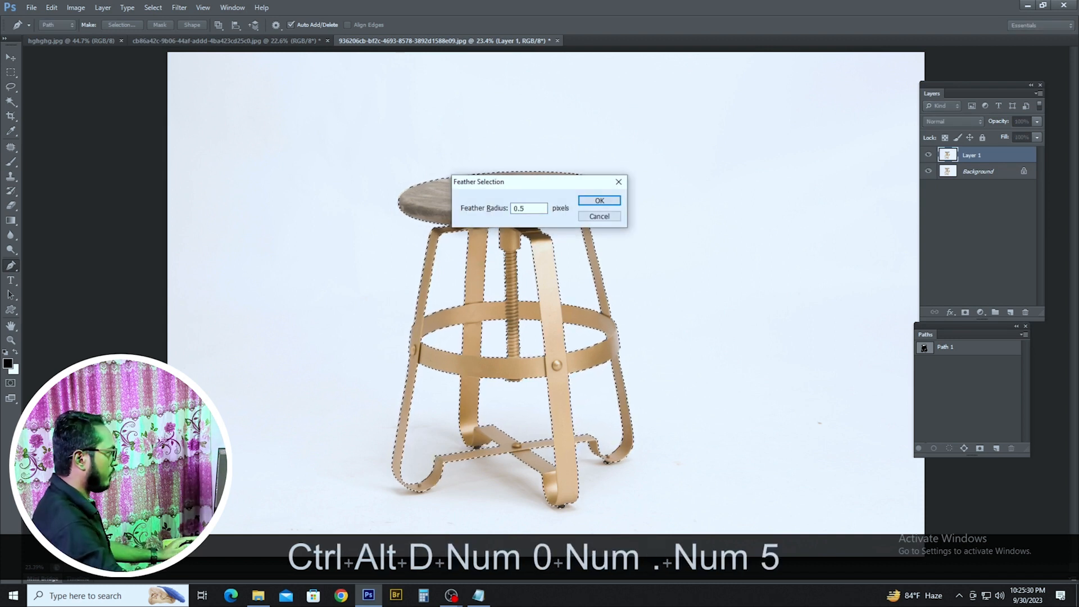
pyautogui.press('Return')
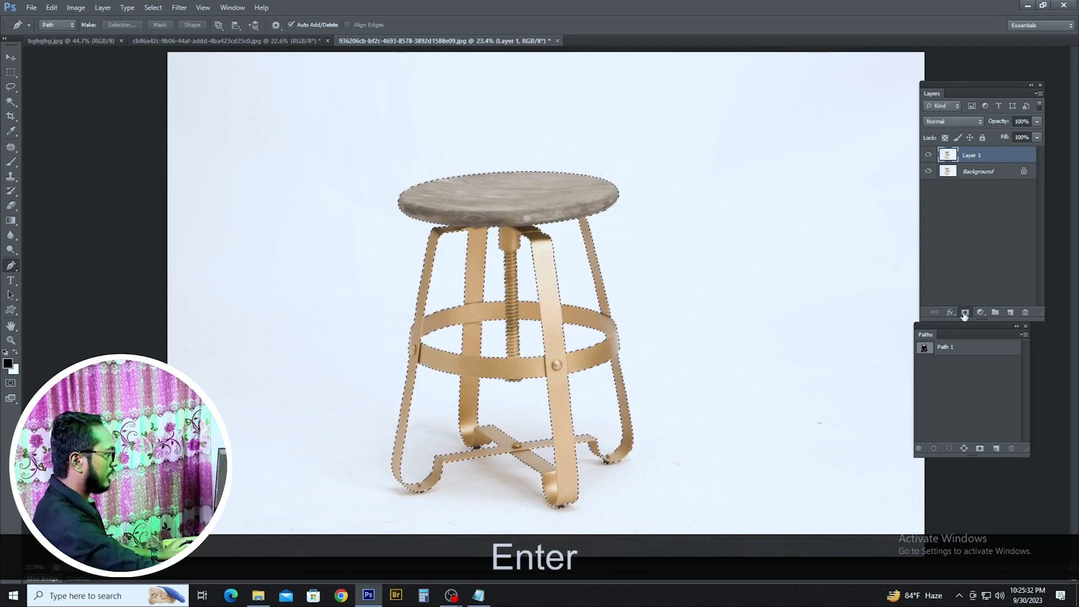
pyautogui.click(965, 311)
# Add a white (ffffff) Solid Color fill layer and place it directly beneath the masked stool layer.
pyautogui.click(981, 313)
pyautogui.click(1040, 320)
pyautogui.moveTo(169, 337); pyautogui.dragTo(7, 105)
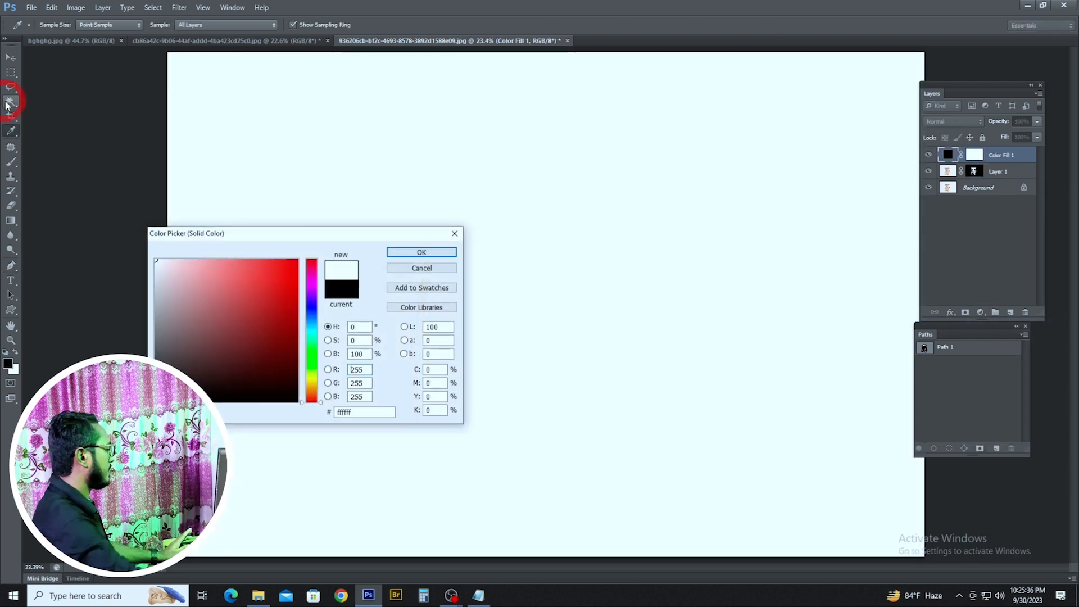
pyautogui.press('Return')
pyautogui.hotkey('ctrl', '[')
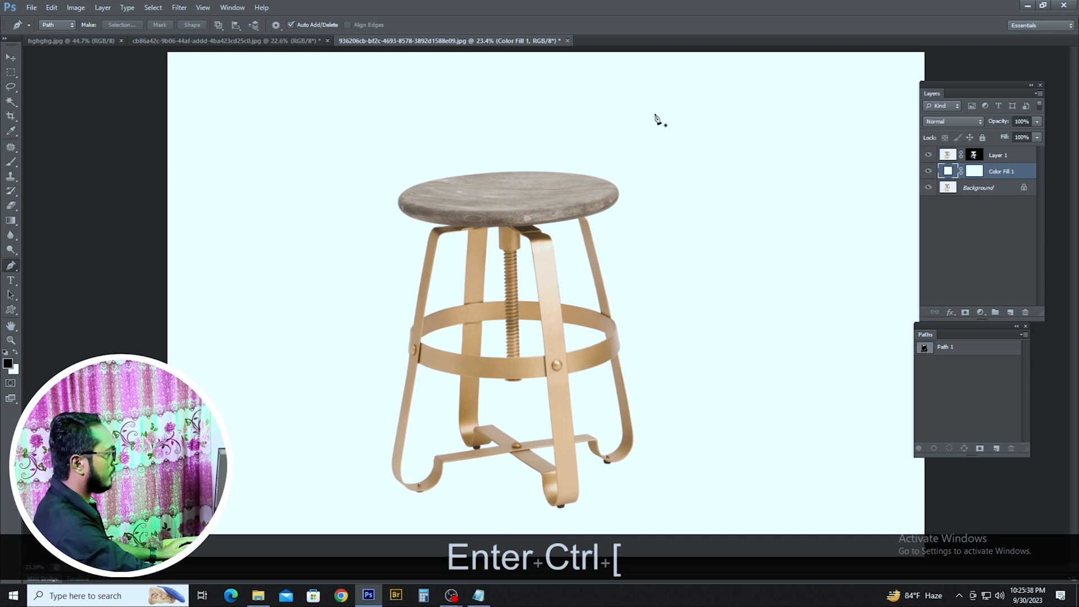
# Isolate the original Background layer to examine the natural shadows under the stool's feet, and show the other layers again.
pyautogui.press('p')
pyautogui.scroll(8, 612, 484)
pyautogui.moveTo(585, 457); pyautogui.dragTo(566, 284)
pyautogui.scroll(-8, 489, 309)
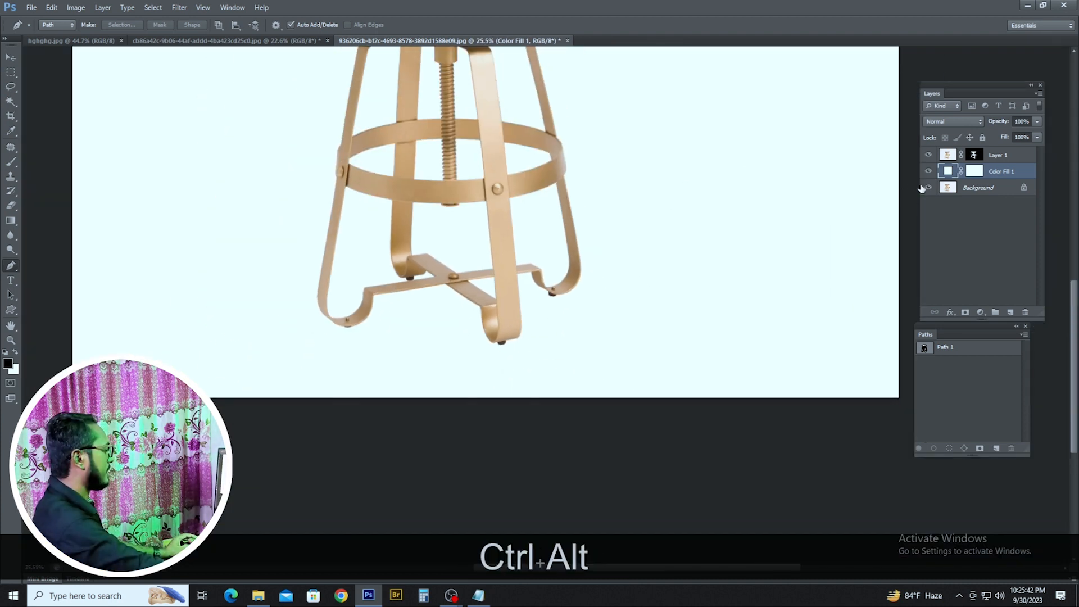
pyautogui.keyDown('alt'); pyautogui.click(929, 187); pyautogui.keyUp('alt')
pyautogui.scroll(-3, 445, 245)
pyautogui.scroll(10, 557, 432)
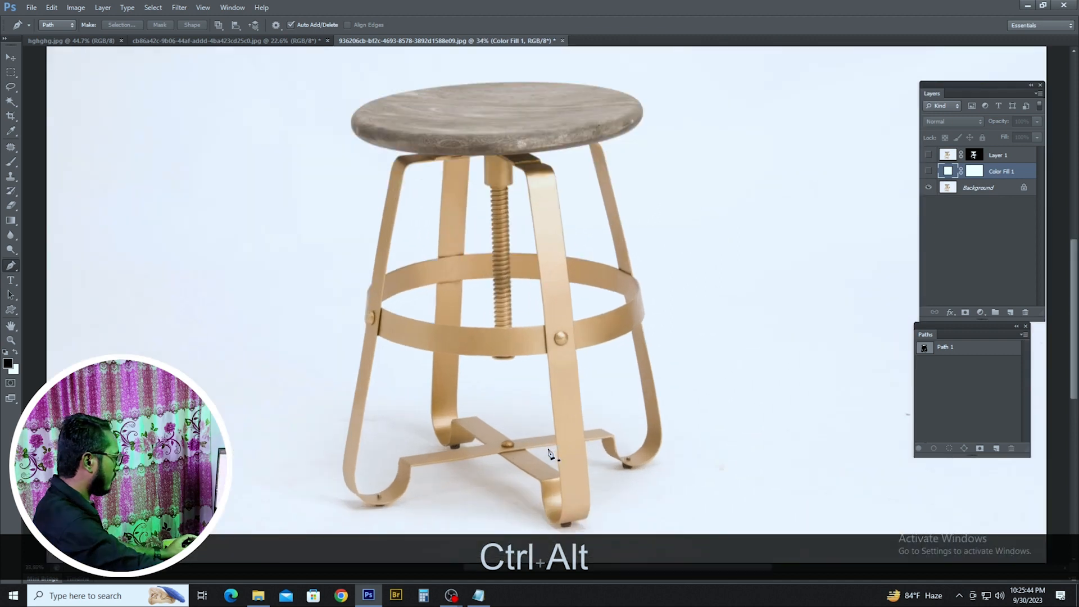
pyautogui.scroll(-4, 639, 372)
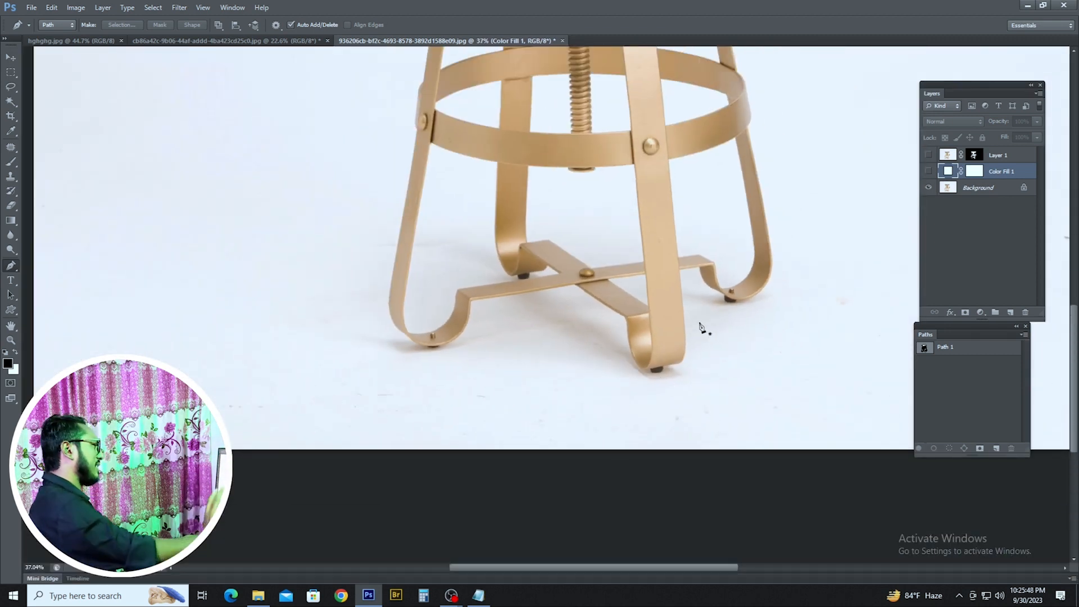
pyautogui.scroll(5, 701, 381)
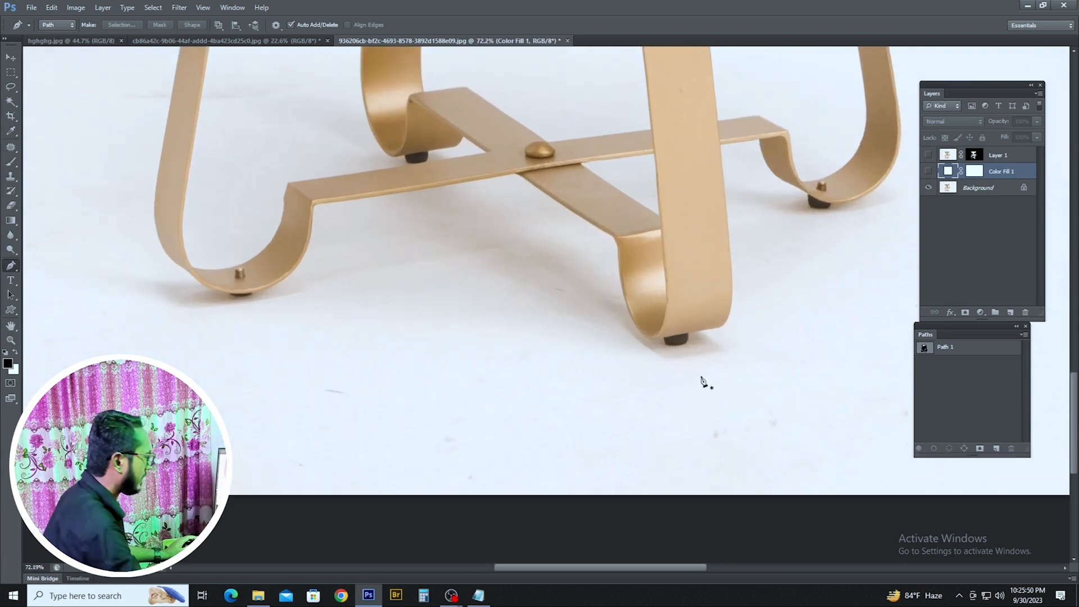
pyautogui.scroll(-3, 432, 250)
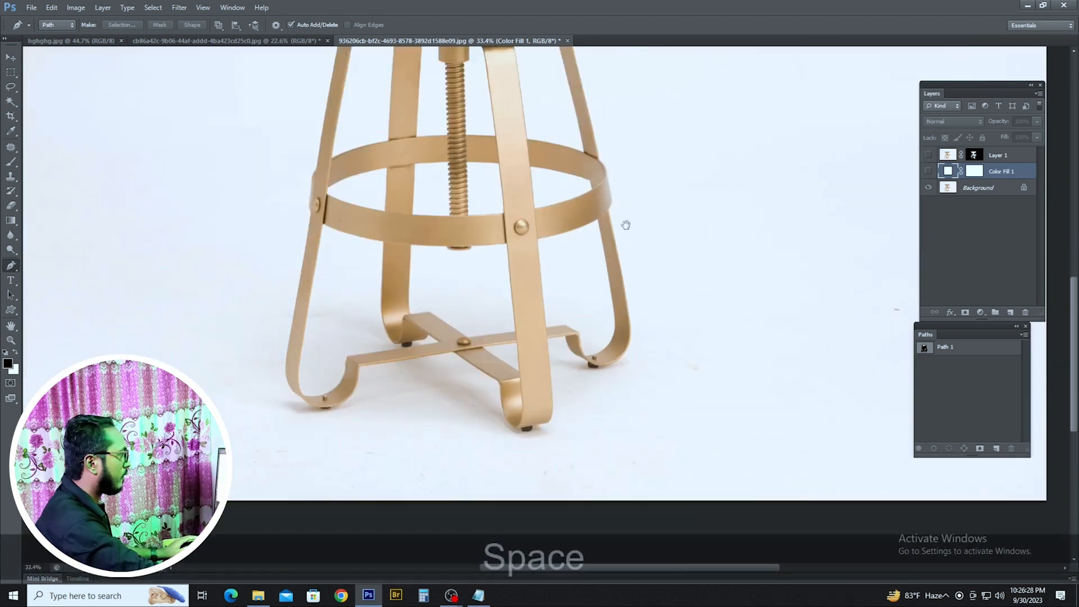
pyautogui.moveTo(595, 234); pyautogui.dragTo(596, 225)
pyautogui.press('p')
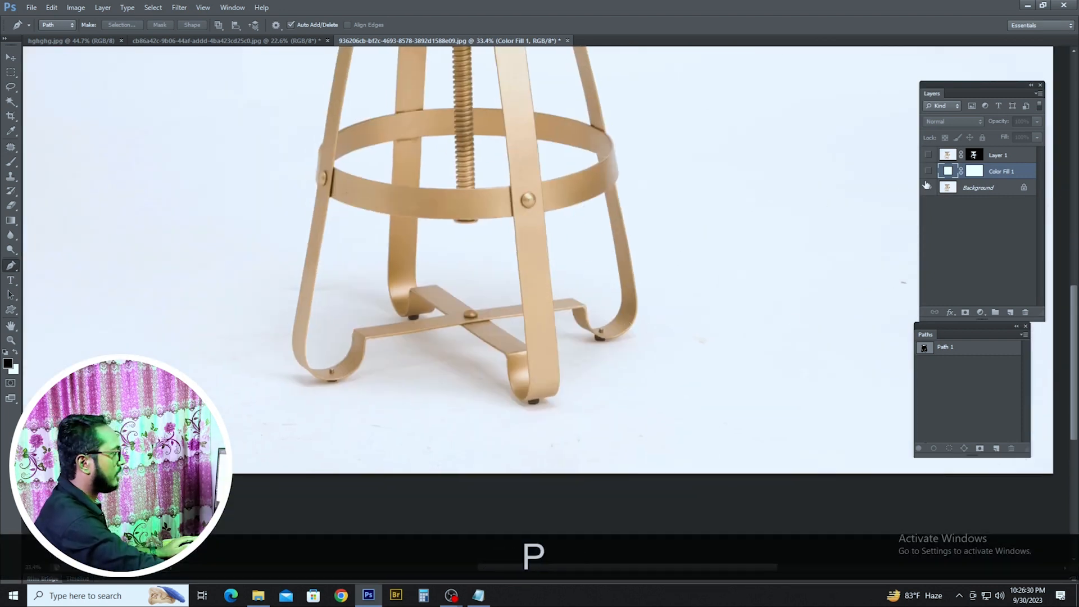
pyautogui.moveTo(928, 171); pyautogui.dragTo(928, 155)
# Create a new layer above the white fill and set the Brush tool to a size of 97.
pyautogui.scroll(3, 619, 376)
pyautogui.moveTo(595, 382); pyautogui.dragTo(580, 255)
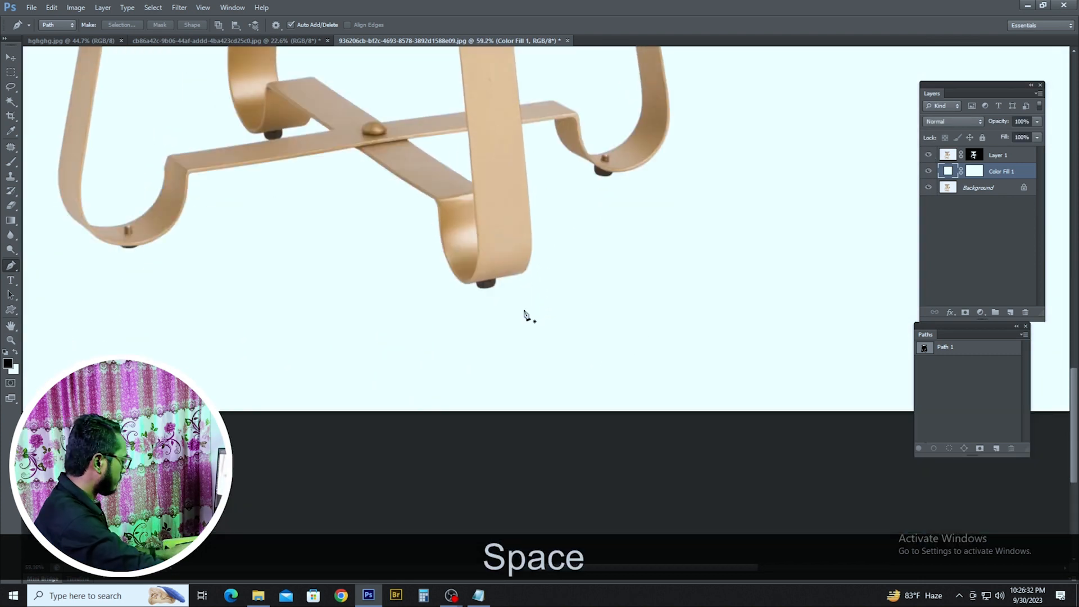
pyautogui.press('b')
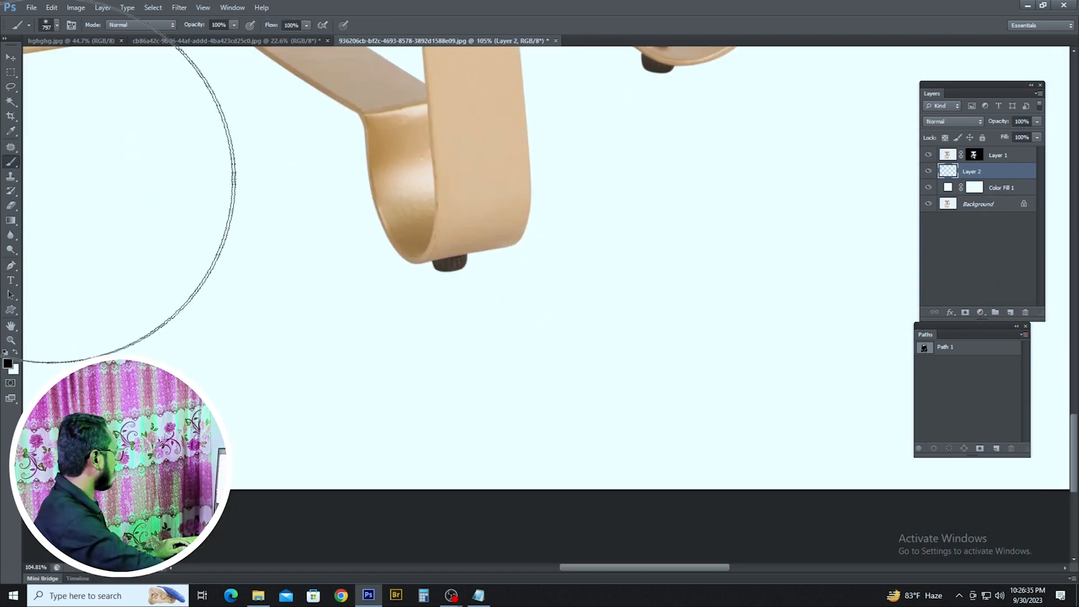
pyautogui.rightClick(11, 162)
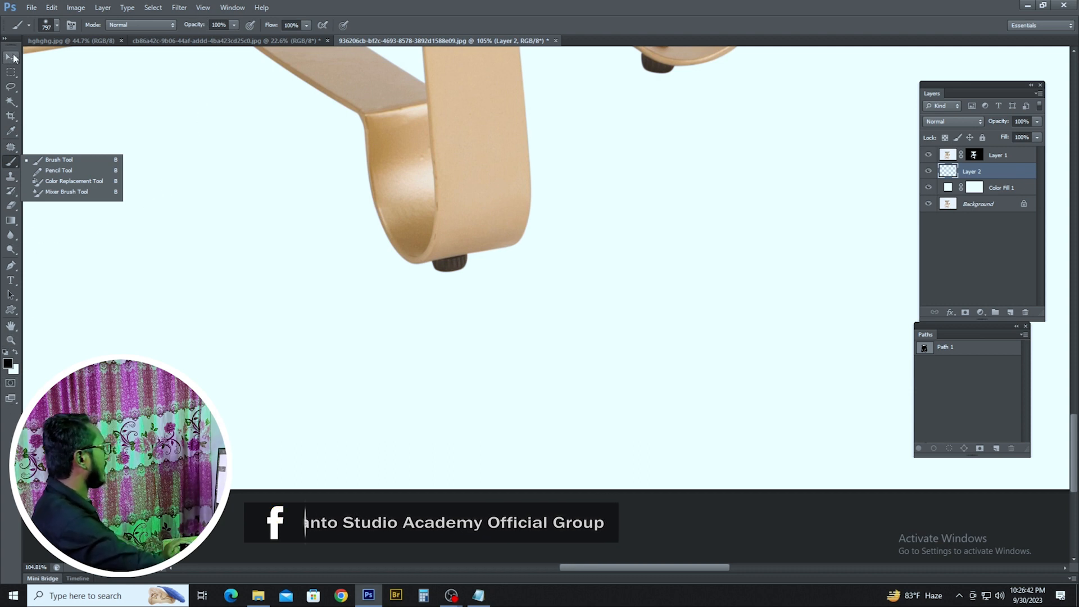
pyautogui.moveTo(607, 324)
pyautogui.keyDown('alt'); pyautogui.mouseDown()
pyautogui.moveTo(452, 335)
pyautogui.moveTo(446, 322)
pyautogui.mouseUp(); pyautogui.keyUp('alt')
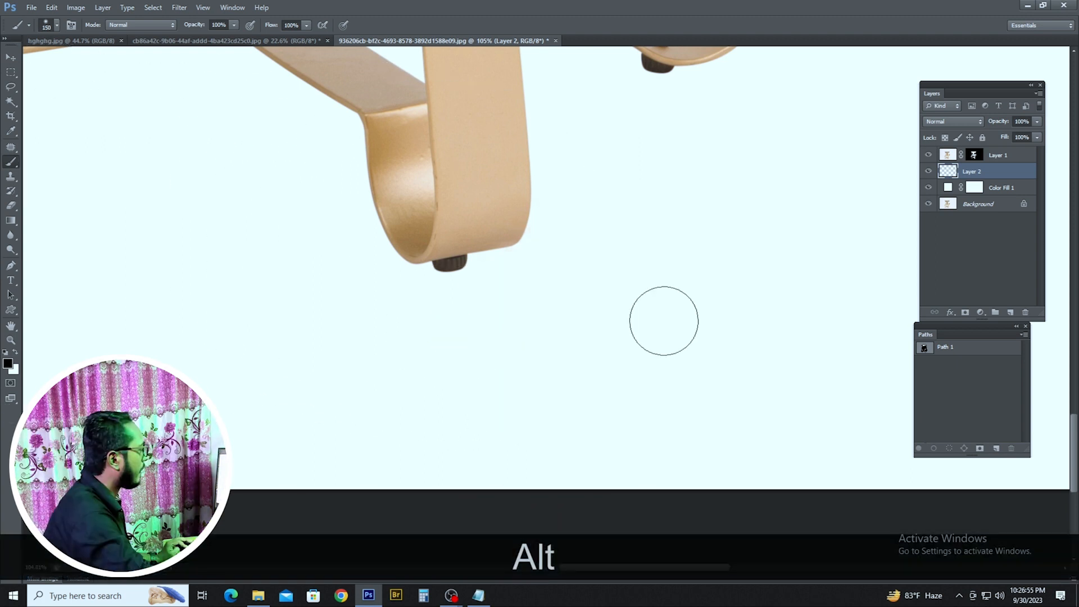
pyautogui.keyDown('alt'); pyautogui.moveTo(663, 320); pyautogui.dragTo(646, 319); pyautogui.keyUp('alt')
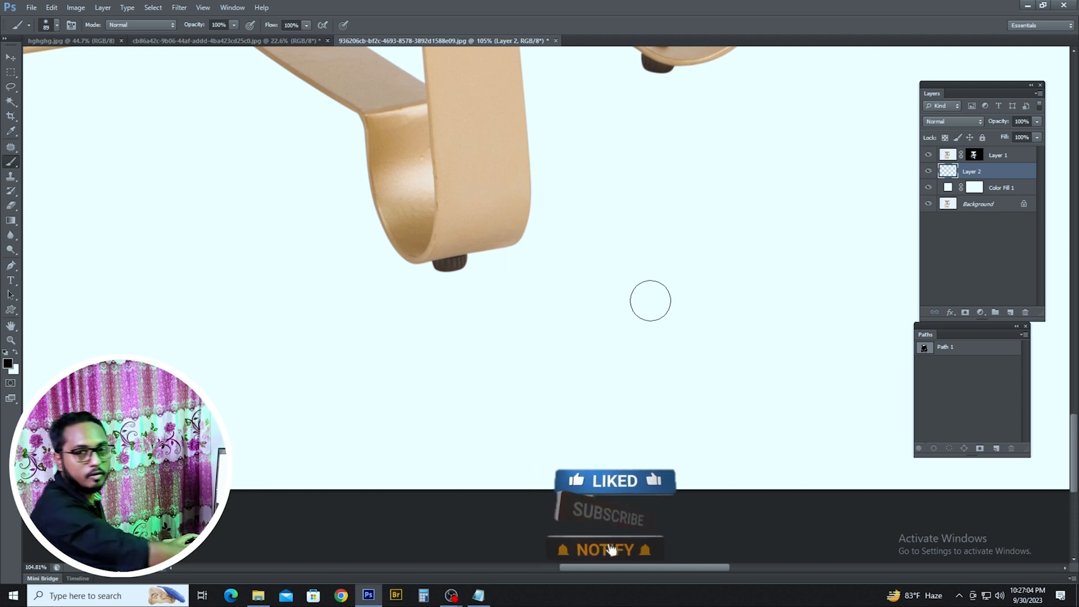
pyautogui.scroll(1, 630, 340)
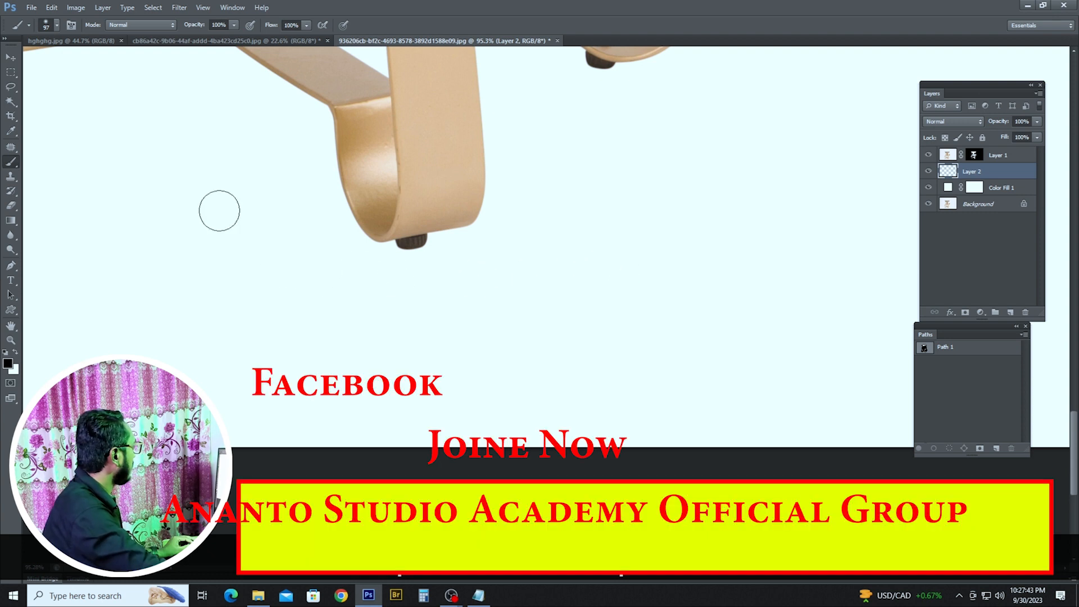
# Keep the foreground color black (000000) and paint a single soft dot on the white area beside the front foot.
pyautogui.click(8, 363)
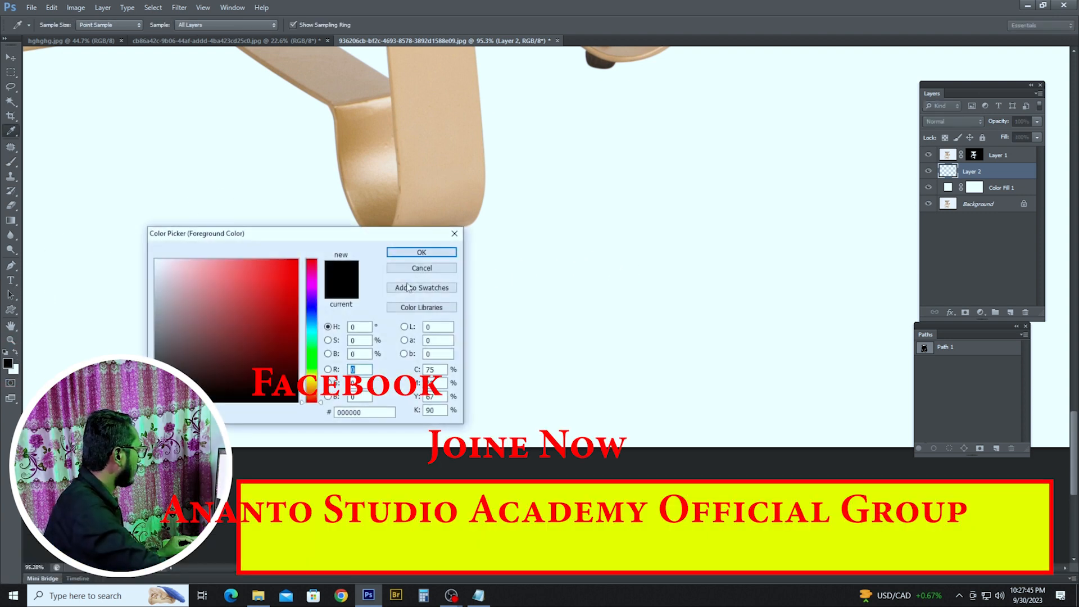
pyautogui.click(422, 253)
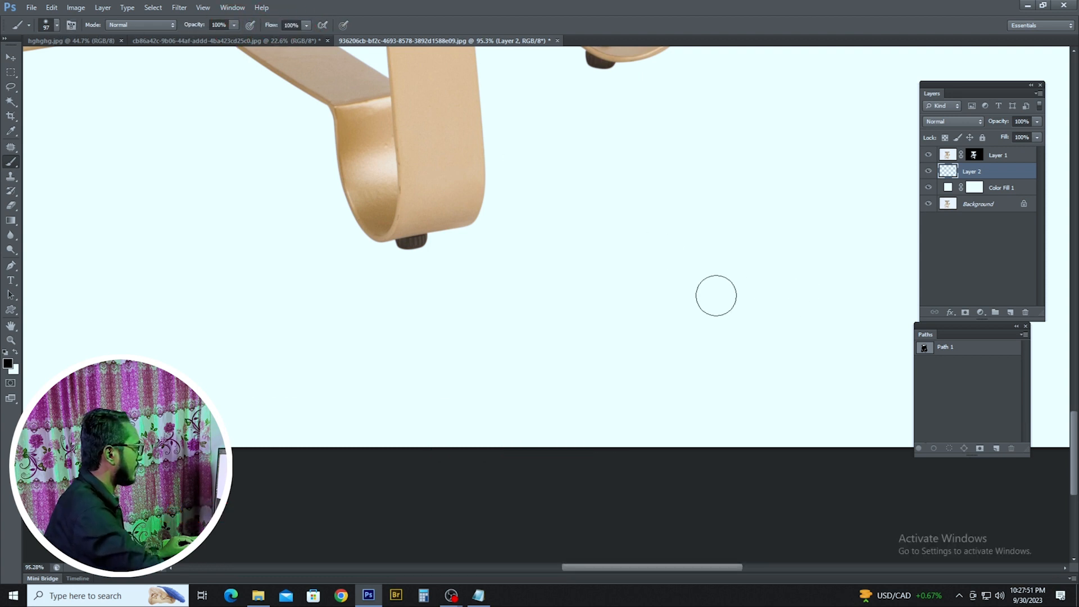
pyautogui.moveTo(678, 271); pyautogui.dragTo(676, 269)
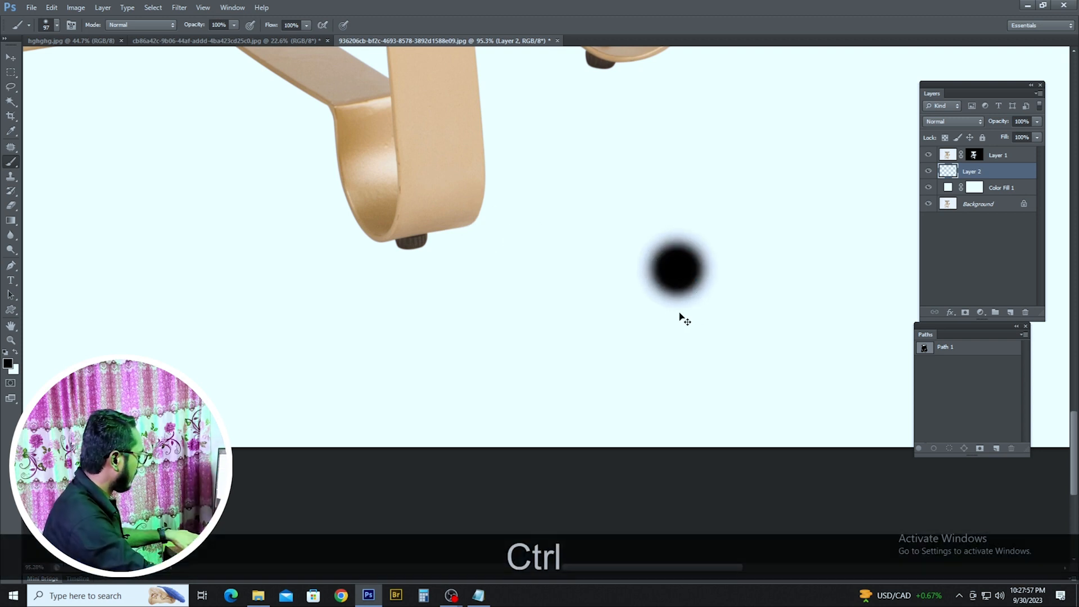
# Transform the black dot into a thin flat ellipse and place it under the stool's front foot.
pyautogui.hotkey('ctrl', 't')
pyautogui.scroll(-5, 672, 315)
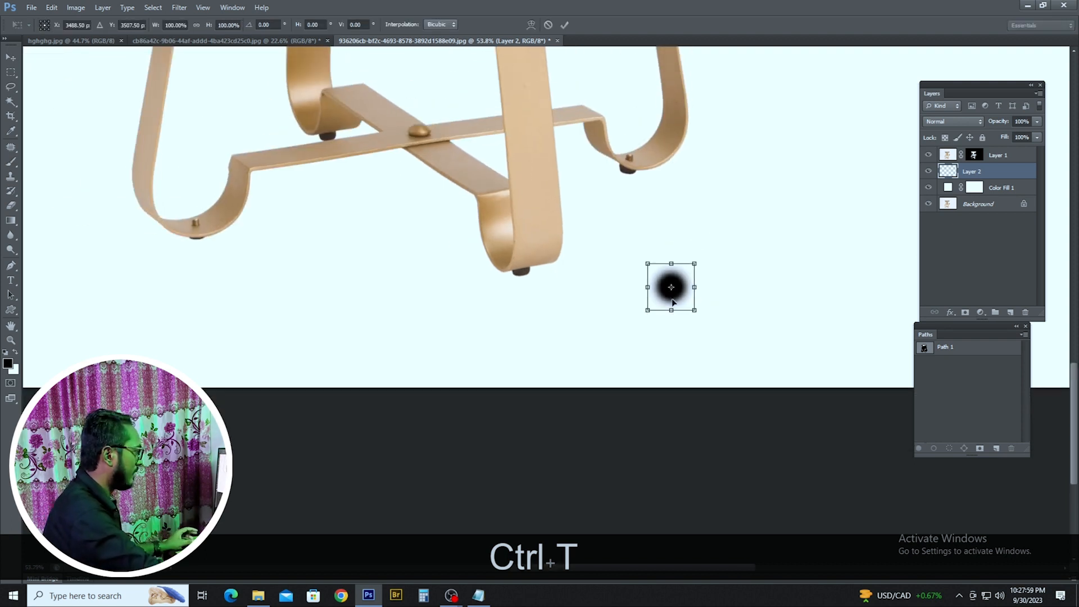
pyautogui.hotkey('shift', 'alt')
pyautogui.moveTo(672, 260); pyautogui.dragTo(437, 275)
pyautogui.scroll(3, 661, 280)
pyautogui.press('Return')
pyautogui.press('v')
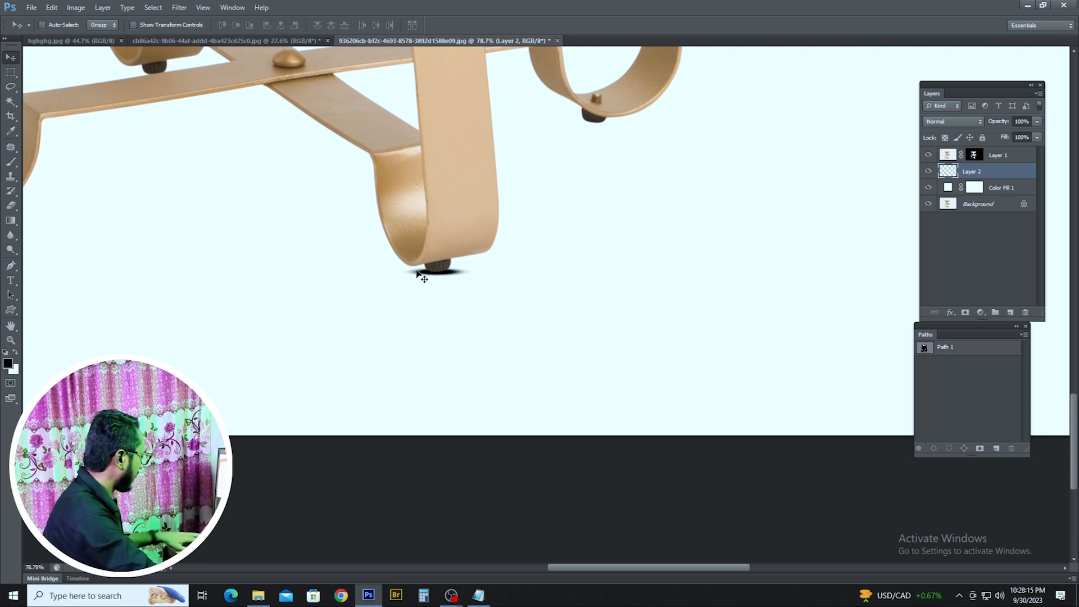
# Transform the shadow ellipse so it slants along the front leg's bottom edge, and nudge it into place under the foot.
pyautogui.hotkey('ctrl', 't')
pyautogui.scroll(2, 410, 279)
pyautogui.scroll(1, 492, 280)
pyautogui.moveTo(492, 279); pyautogui.dragTo(527, 225)
pyautogui.scroll(2, 419, 264)
pyautogui.moveTo(413, 267); pyautogui.dragTo(418, 264)
pyautogui.rightClick(418, 264)
pyautogui.press('Right')
pyautogui.press('Up')
pyautogui.press('Up')
pyautogui.press('Return')
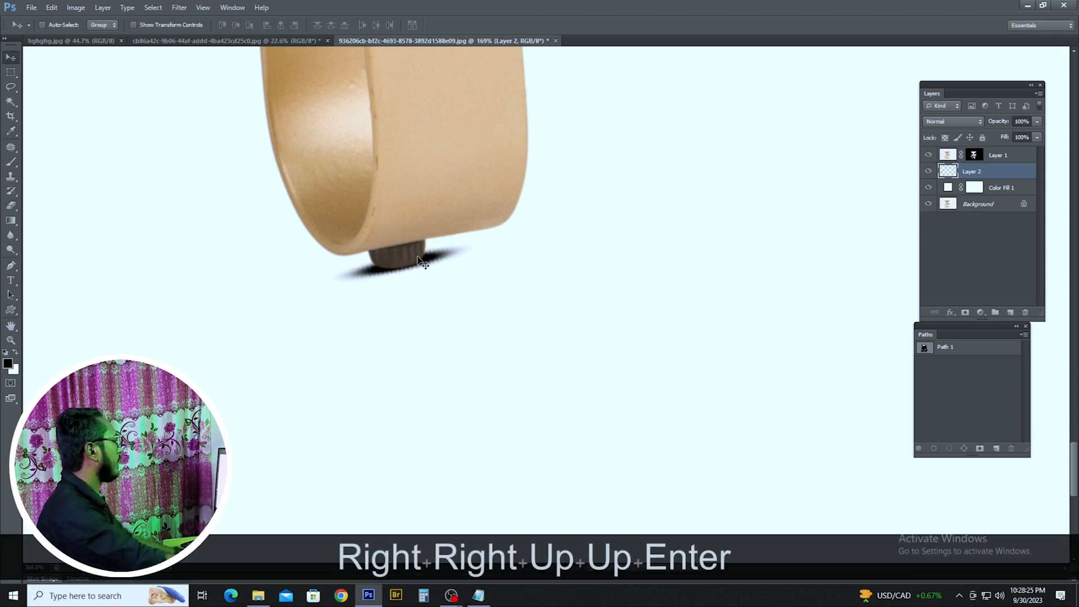
pyautogui.scroll(-2, 500, 240)
pyautogui.press('v')
pyautogui.press('Down')
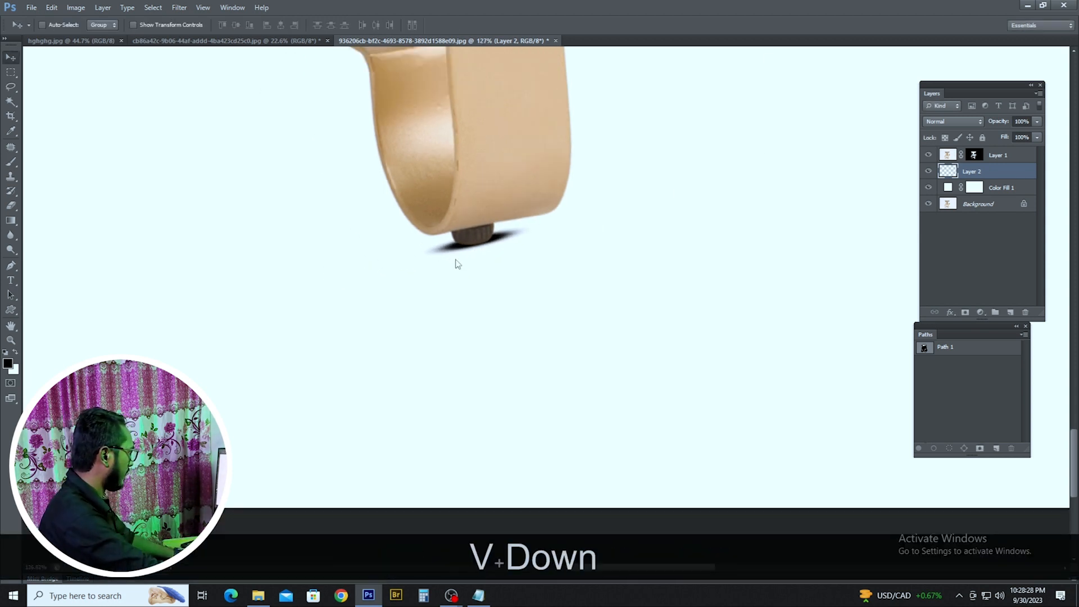
# Lower the opacity of the front foot's shadow layer to 40%.
pyautogui.click(1037, 122)
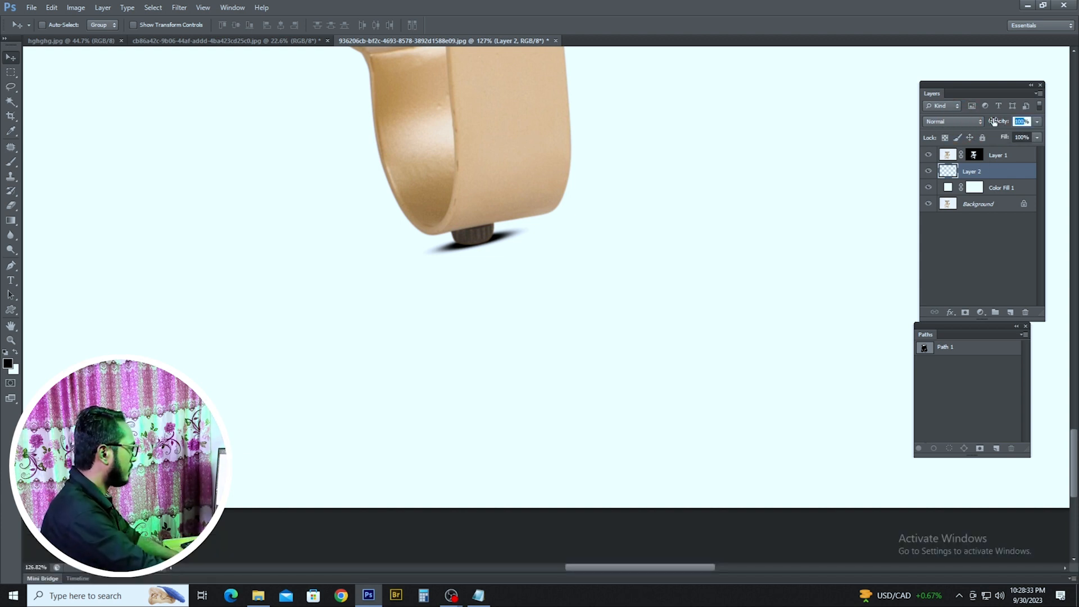
pyautogui.write('0')
pyautogui.press('BackSpace')
pyautogui.write('4')
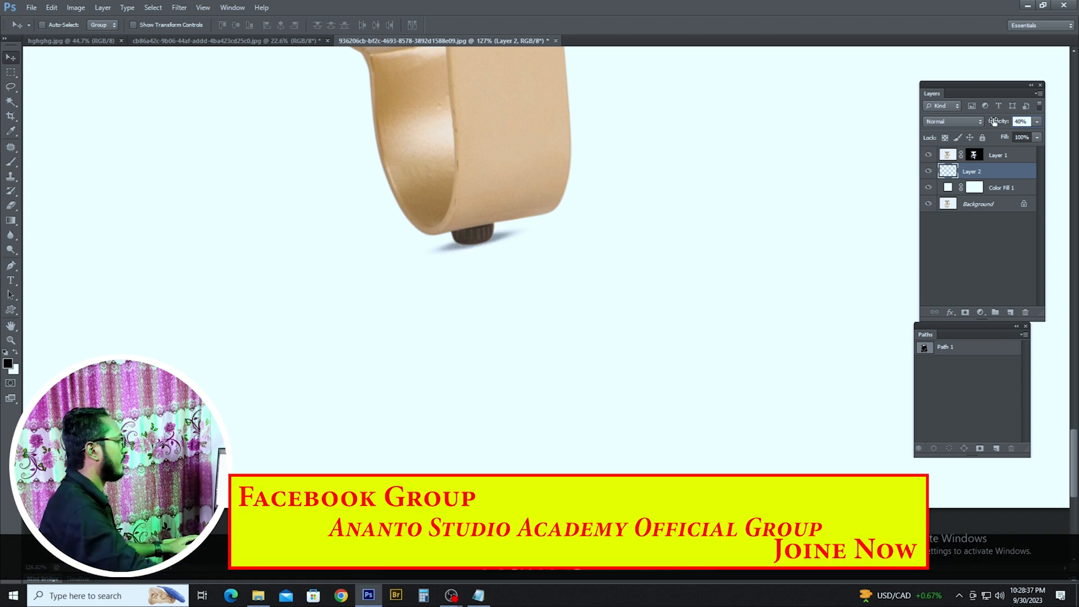
# Inspect the front foot's shadow and toggle Layer 2's visibility repeatedly to compare the stool with and without it.
pyautogui.scroll(-1, 537, 228)
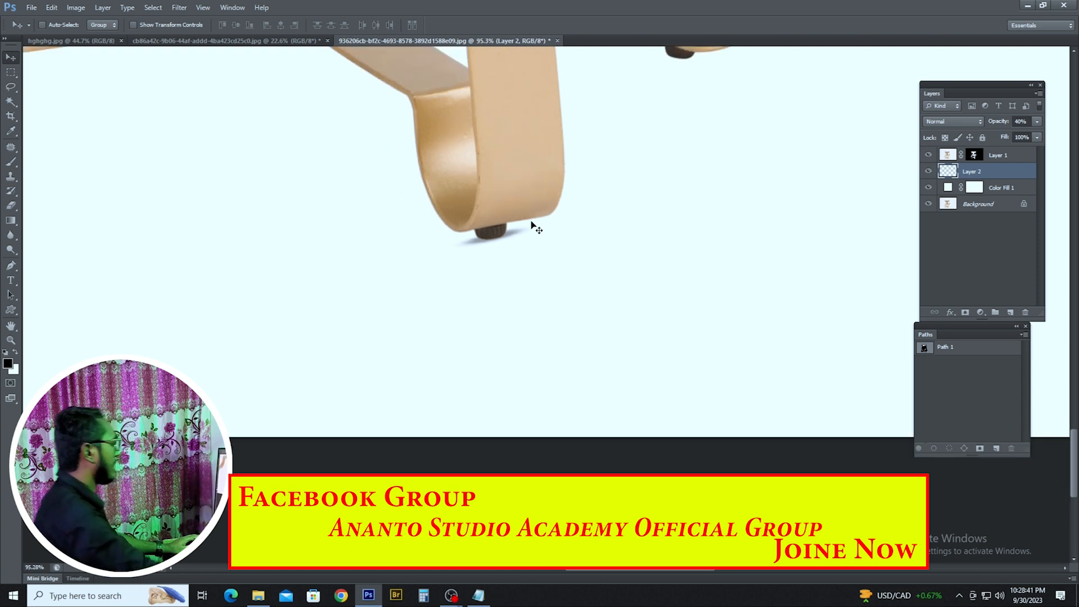
pyautogui.scroll(-2, 537, 228)
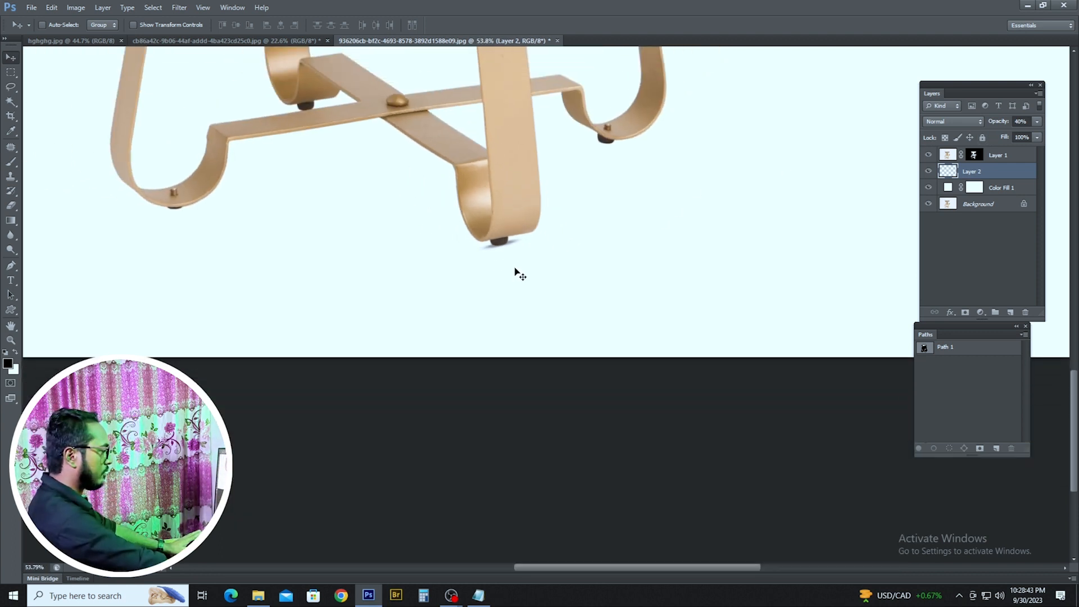
pyautogui.scroll(1, 501, 269)
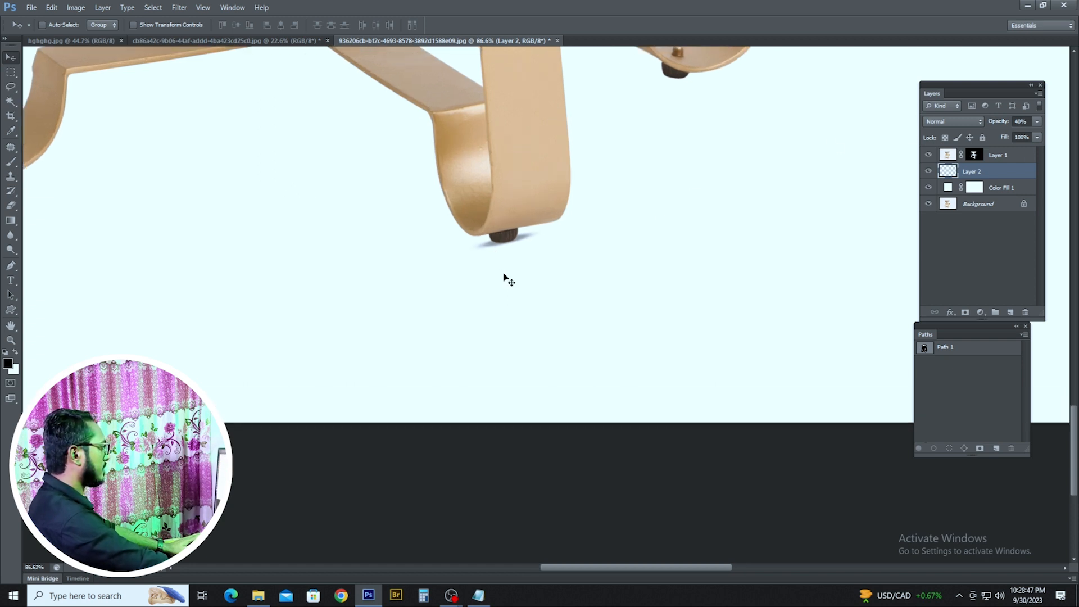
pyautogui.scroll(-3, 506, 279)
pyautogui.scroll(2, 519, 293)
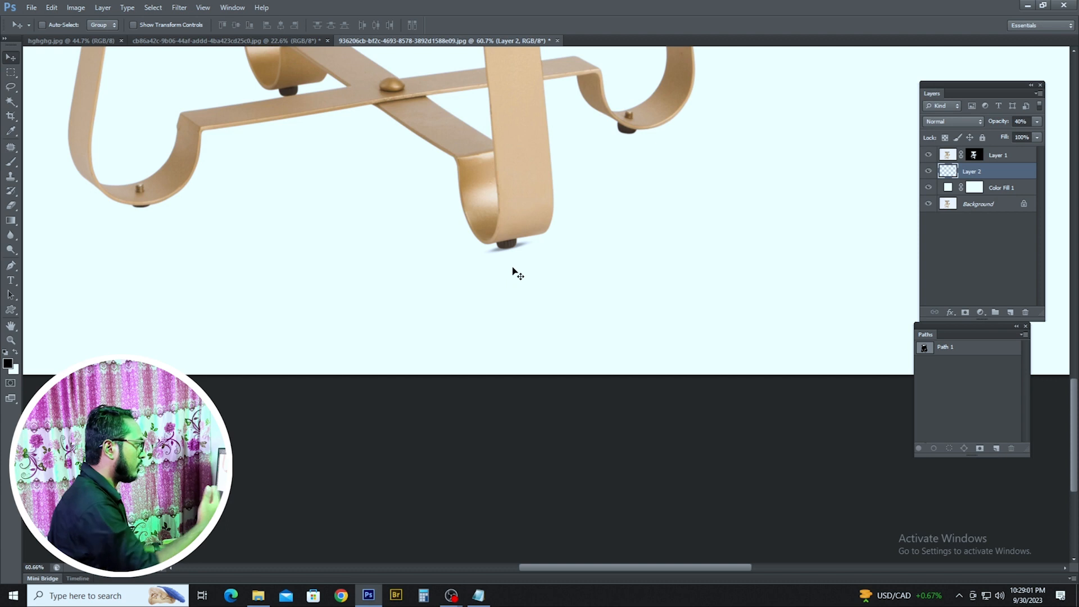
pyautogui.press('p')
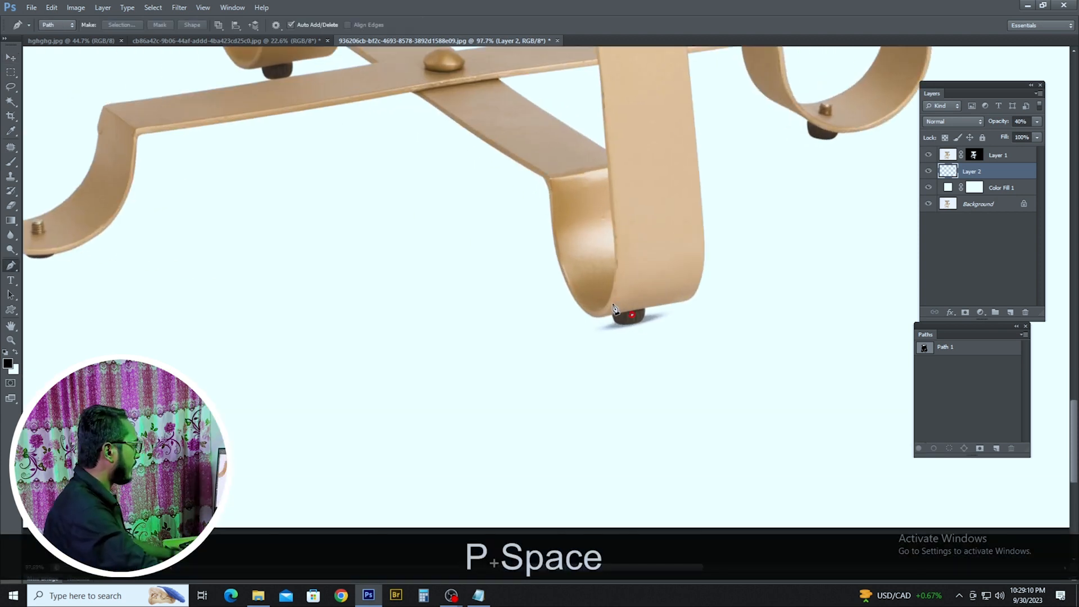
pyautogui.scroll(-3, 615, 308)
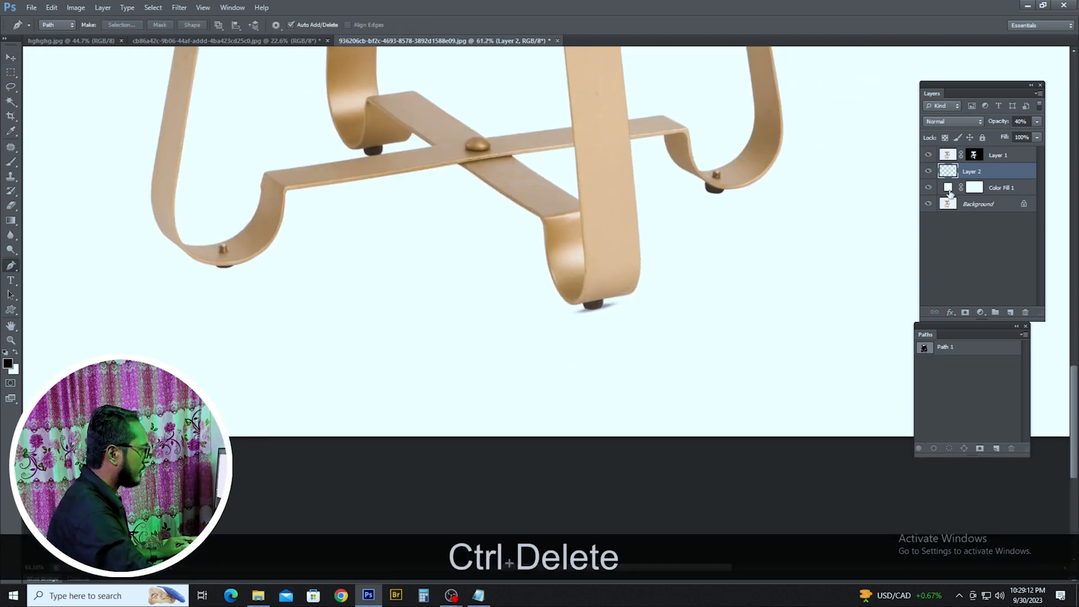
pyautogui.click(928, 171)
pyautogui.click(929, 172)
pyautogui.click(929, 171)
pyautogui.click(929, 171)
pyautogui.click(928, 171)
pyautogui.click(929, 172)
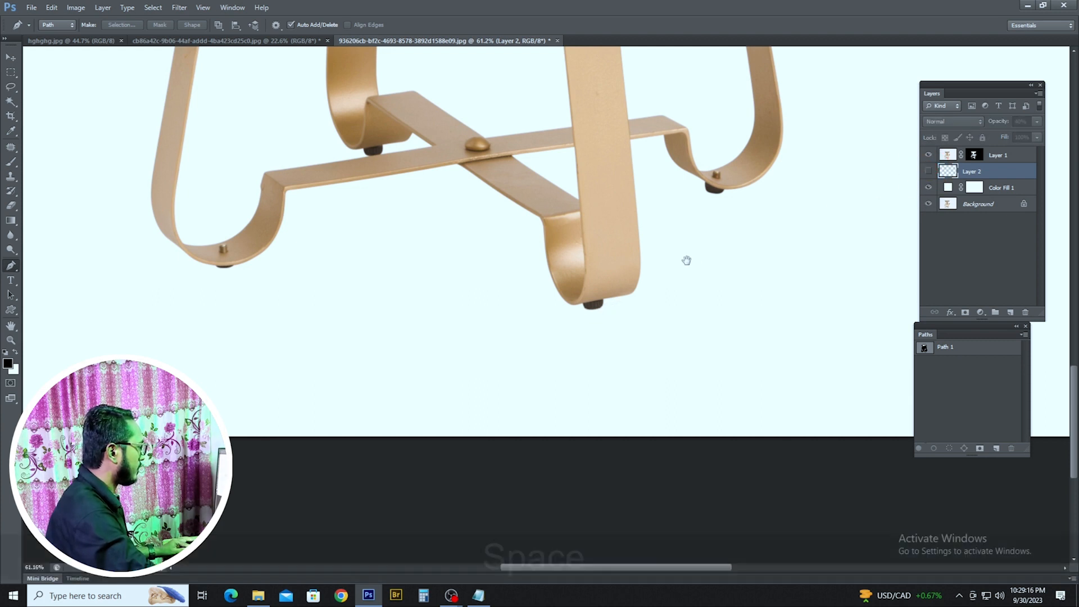
pyautogui.moveTo(687, 260); pyautogui.dragTo(571, 233)
pyautogui.click(929, 171)
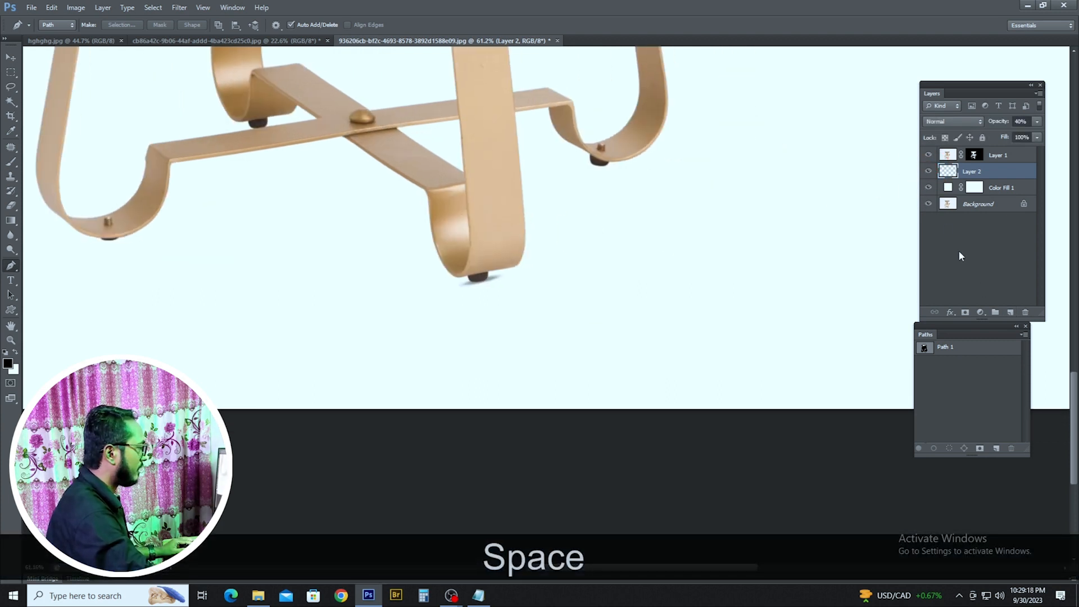
pyautogui.click(929, 172)
pyautogui.click(928, 171)
pyautogui.click(928, 172)
pyautogui.click(929, 172)
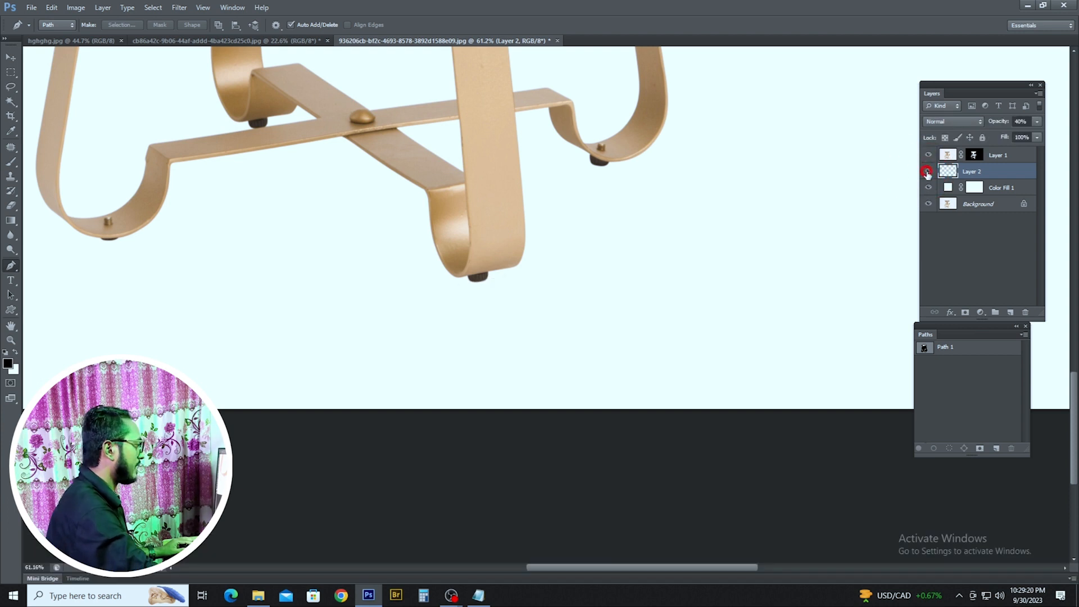
# Create a new layer above Layer 2, and compare the front foot with and without its contact shadow.
pyautogui.click(929, 172)
pyautogui.click(928, 173)
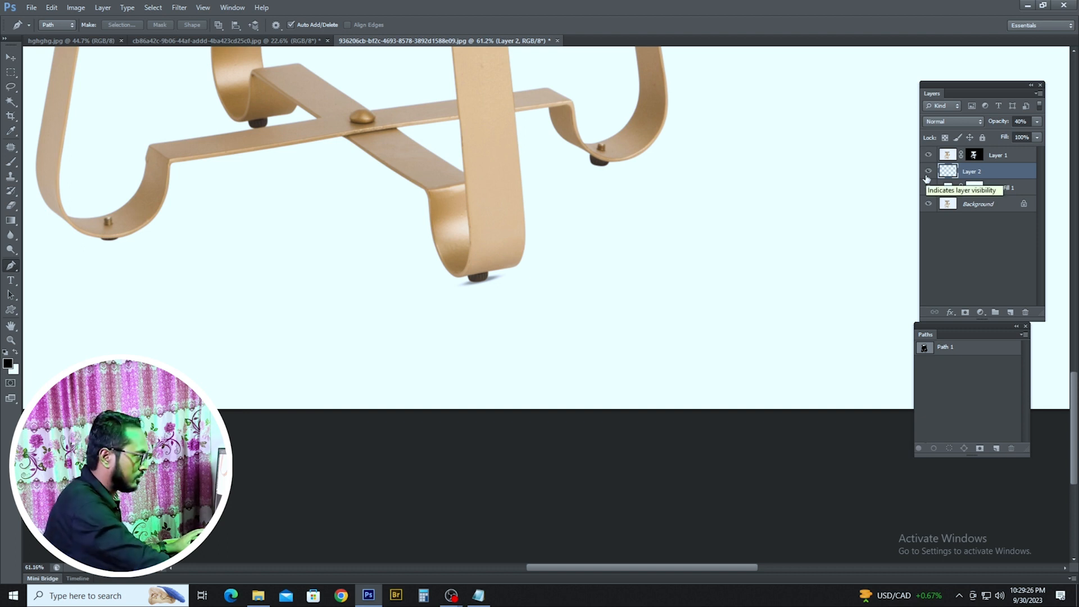
pyautogui.moveTo(506, 283); pyautogui.dragTo(544, 264)
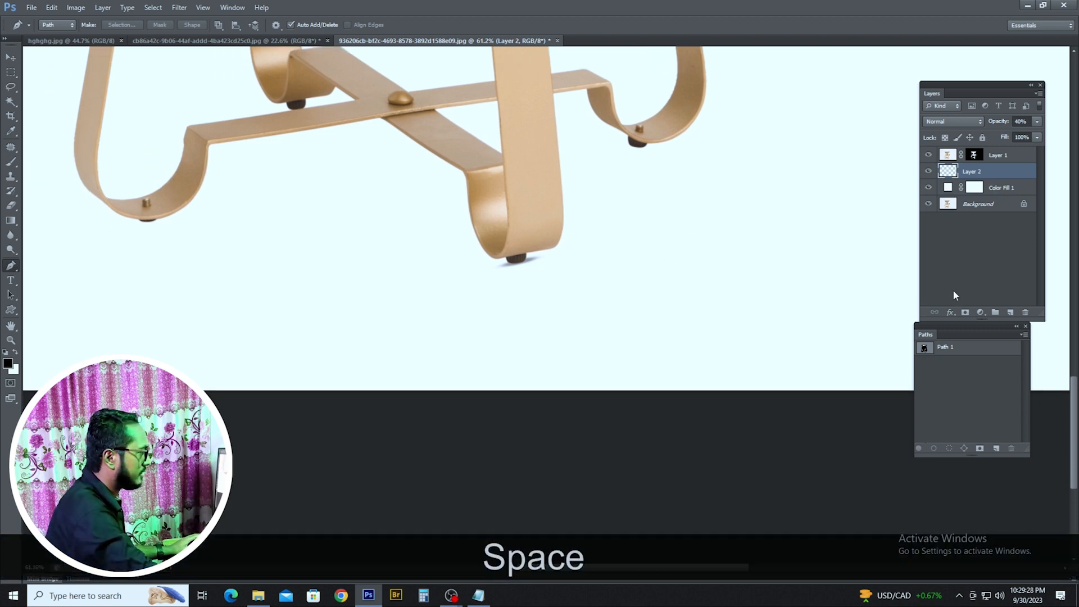
pyautogui.click(1012, 313)
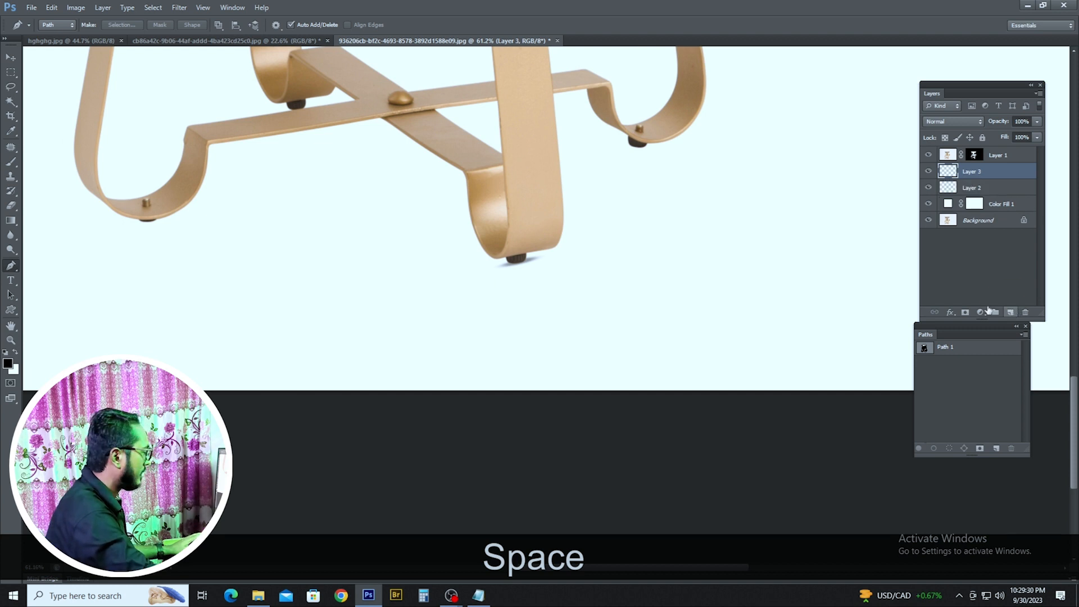
pyautogui.click(929, 189)
pyautogui.click(930, 189)
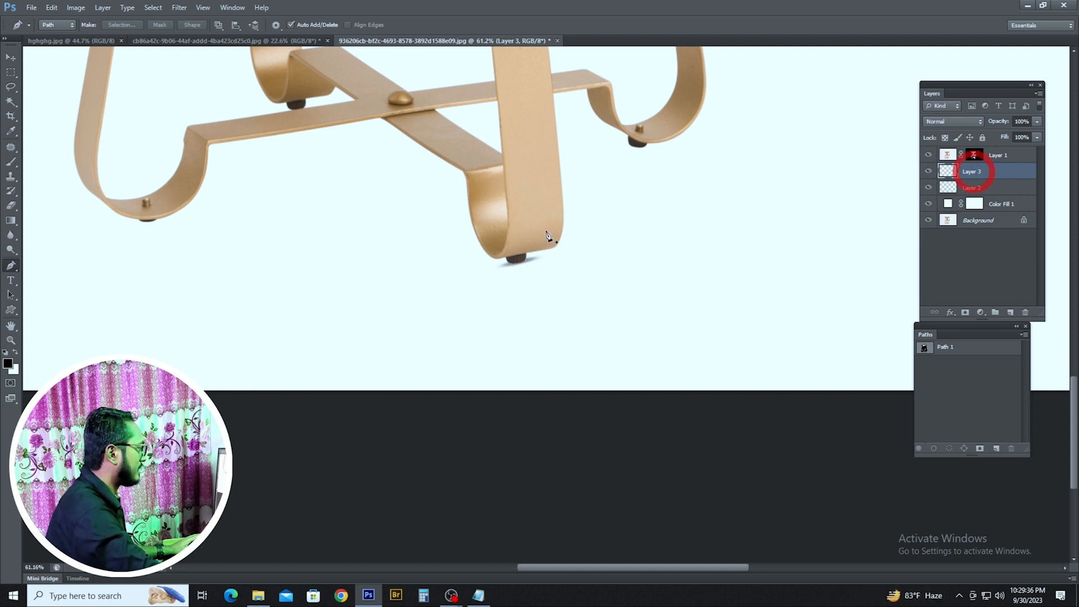
# Draw a long narrow closed path with the Pen tool, running from the front foot back beneath the crossbar.
pyautogui.scroll(6, 548, 242)
pyautogui.moveTo(541, 272); pyautogui.dragTo(618, 313)
pyautogui.scroll(-4, 614, 309)
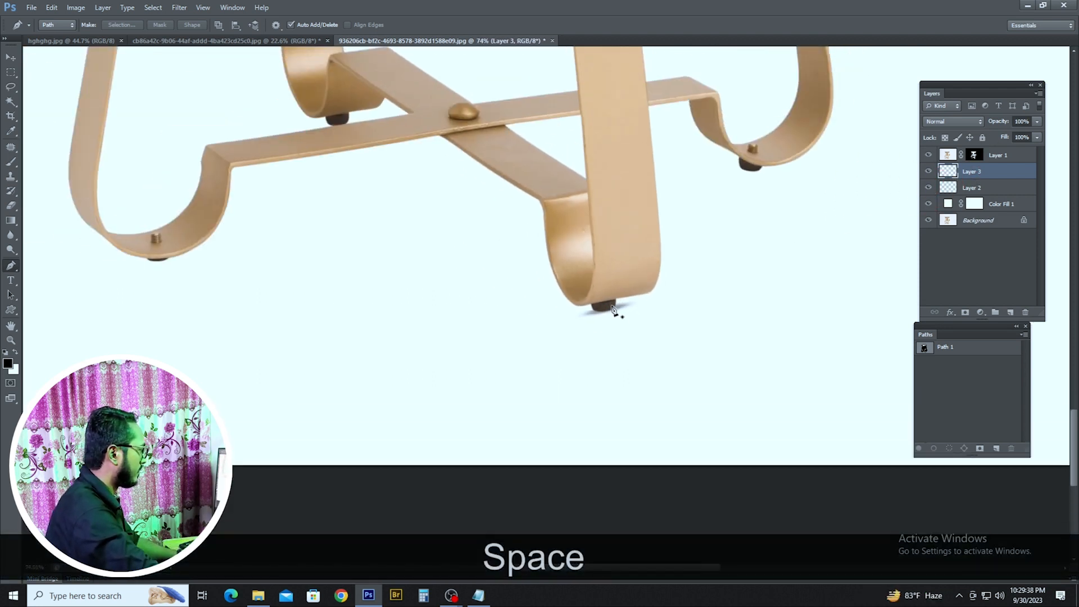
pyautogui.click(614, 310)
pyautogui.scroll(-4, 544, 277)
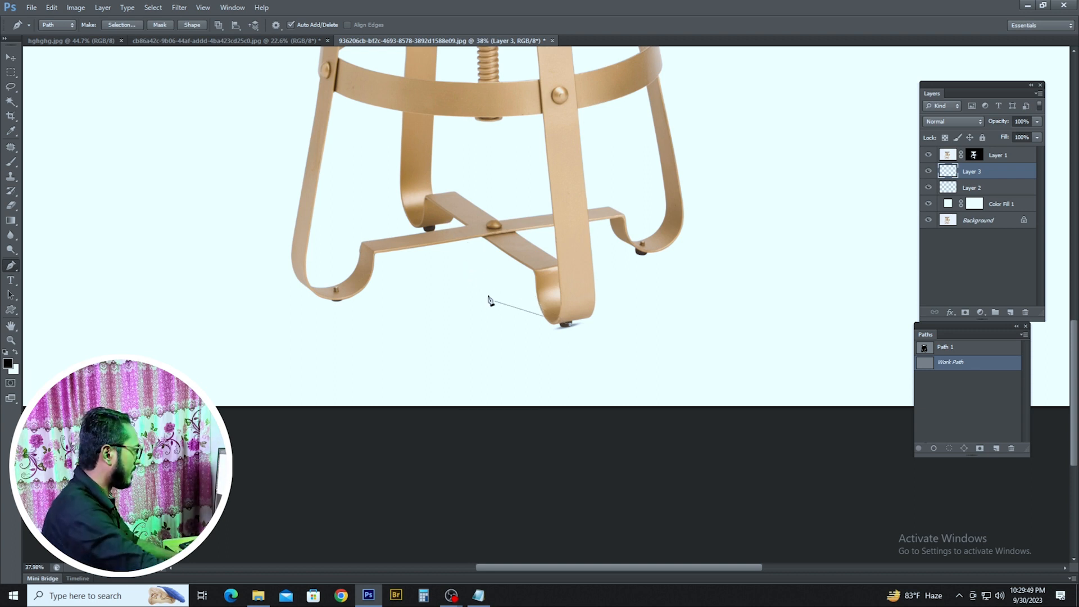
pyautogui.click(471, 268)
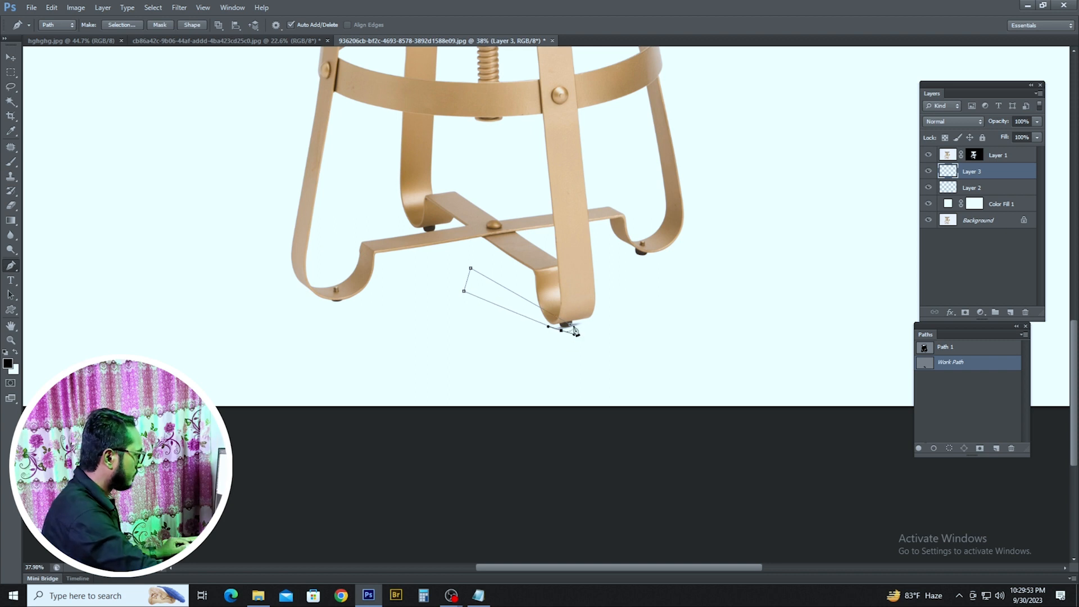
pyautogui.scroll(2, 568, 338)
pyautogui.moveTo(563, 337); pyautogui.dragTo(561, 339)
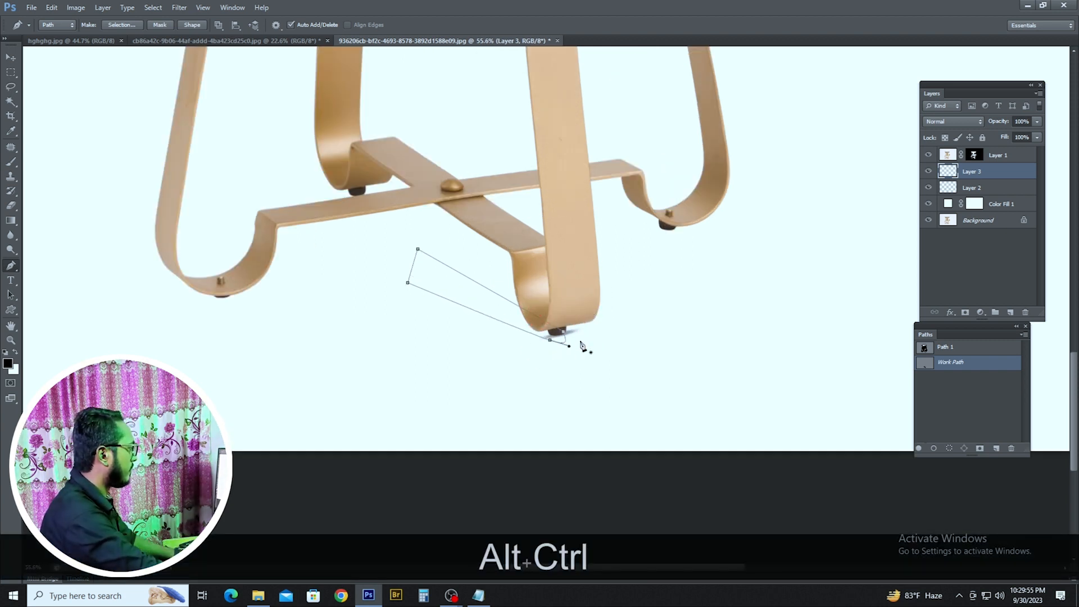
# Nudge the path's anchor points and handles at the front foot upward so its rounded end fits beneath the foot.
pyautogui.press('Up')
pyautogui.press('Up')
pyautogui.press('Up')
pyautogui.press('Up')
pyautogui.press('Up')
pyautogui.press('Up')
pyautogui.press('Up')
pyautogui.press('Up')
pyautogui.press('Up')
pyautogui.press('Up')
pyautogui.keyDown('ctrl'); pyautogui.click(548, 341); pyautogui.keyUp('ctrl')
pyautogui.press('Left')
pyautogui.press('Left')
pyautogui.press('Up')
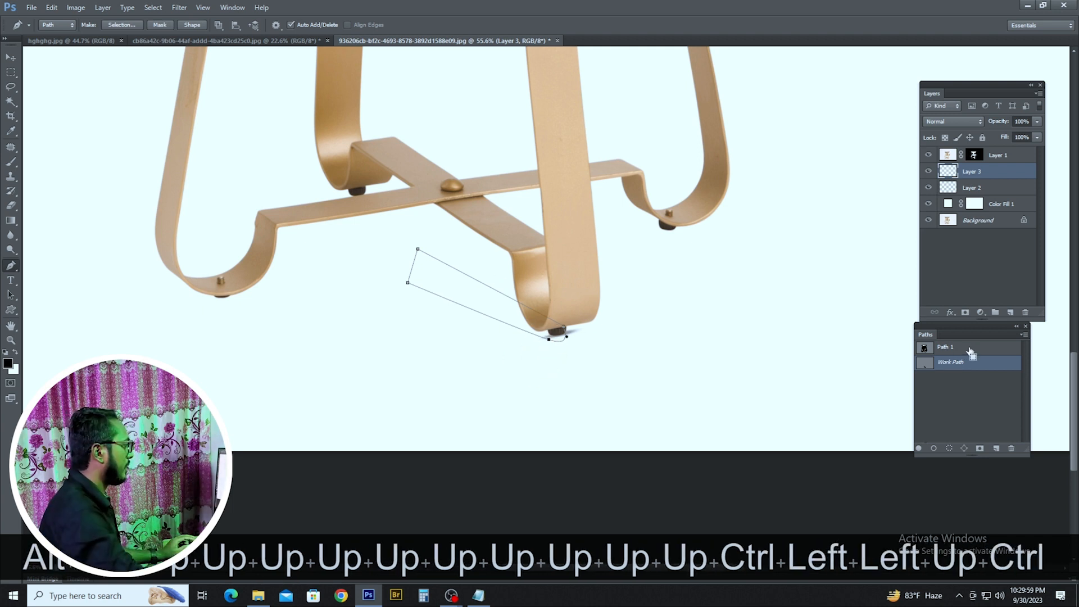
# Convert the shadow path into a selection and feather it by 10 pixels.
pyautogui.hotkey('ctrl', 'Return')
pyautogui.scroll(-2, 641, 290)
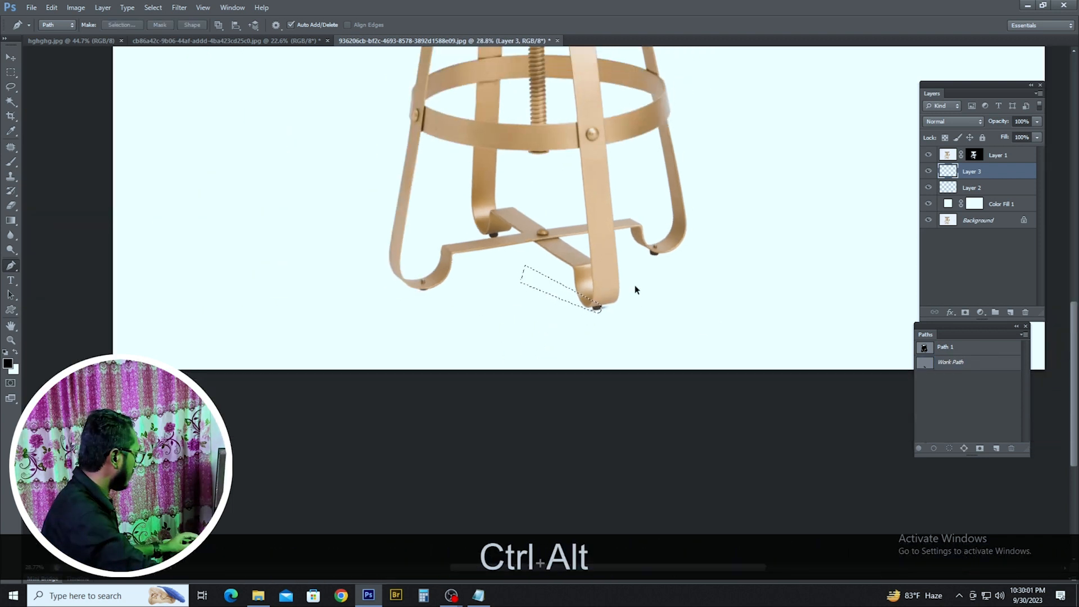
pyautogui.hotkey('ctrl', 'alt', 'd')
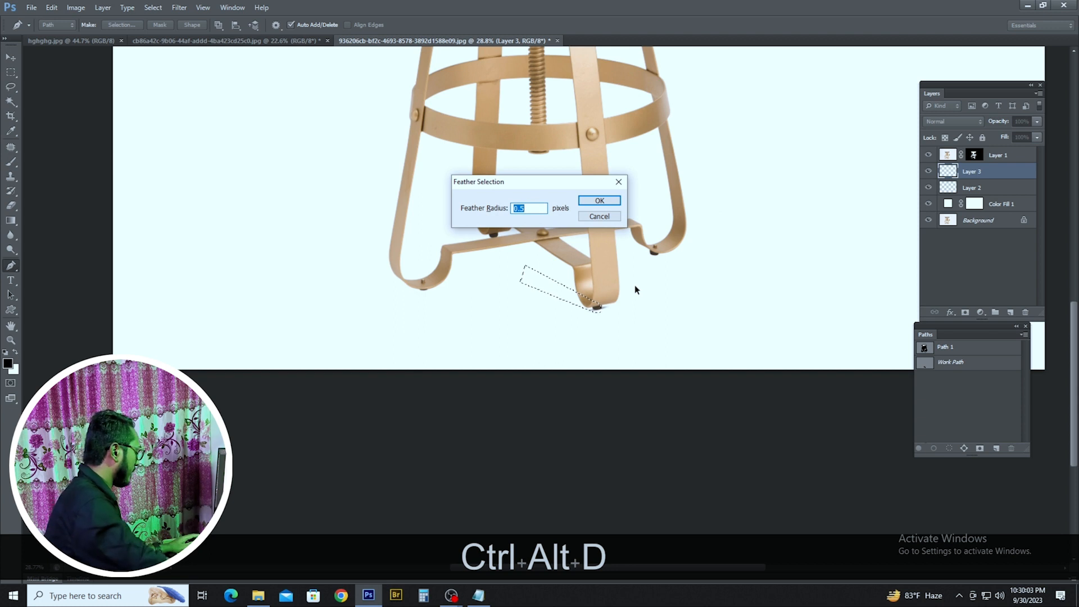
pyautogui.write('10')
pyautogui.press('Return')
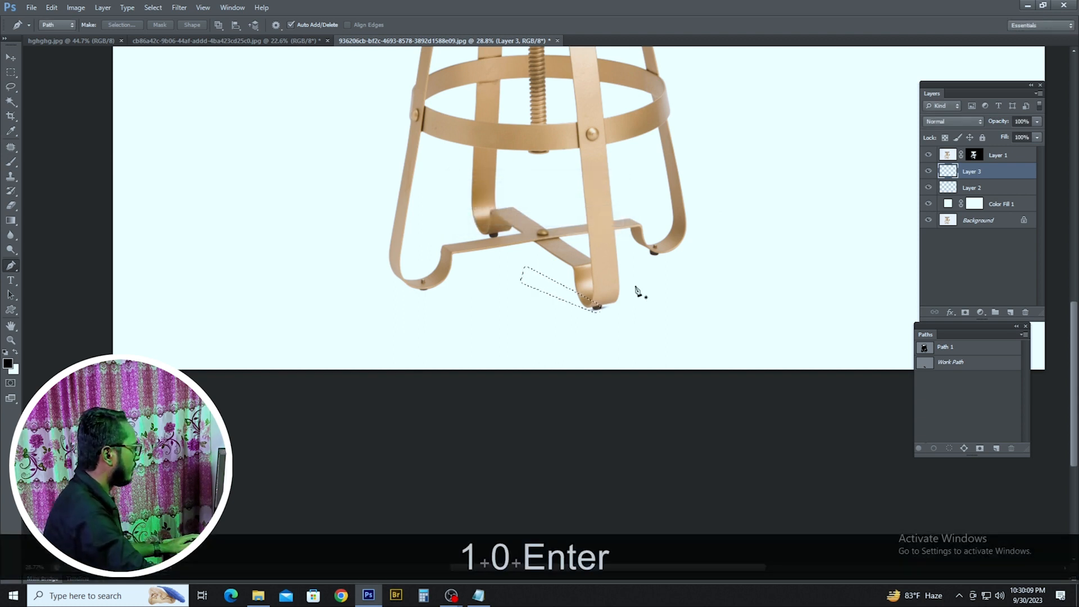
# Fill the feathered selection with black on Layer 3 and deselect it.
pyautogui.scroll(1, 598, 293)
pyautogui.hotkey('alt', 'Delete')
pyautogui.hotkey('ctrl', 'd')
pyautogui.scroll(3, 559, 306)
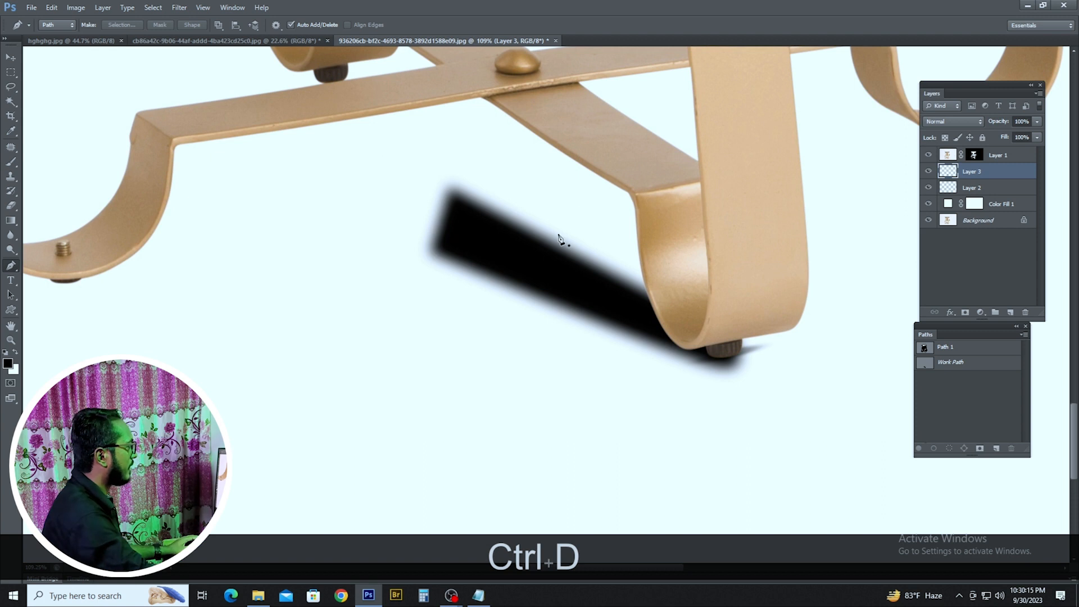
pyautogui.scroll(-2, 540, 240)
# Fade the far end of the black cast shadow with a large soft Eraser at 50% opacity.
pyautogui.press('e')
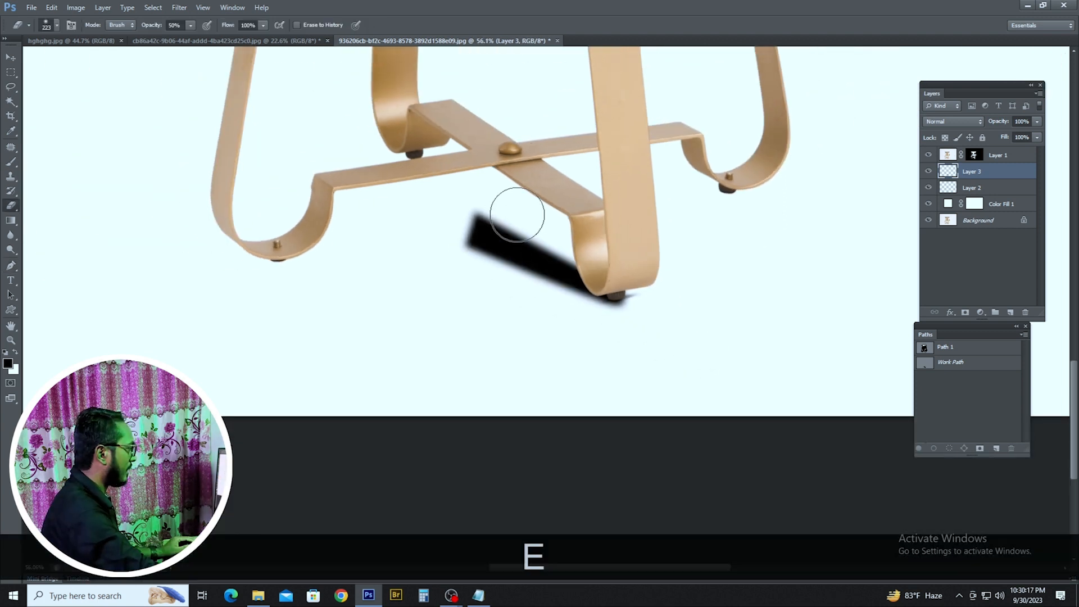
pyautogui.keyDown('alt'); pyautogui.moveTo(503, 173); pyautogui.dragTo(522, 175); pyautogui.keyUp('alt')
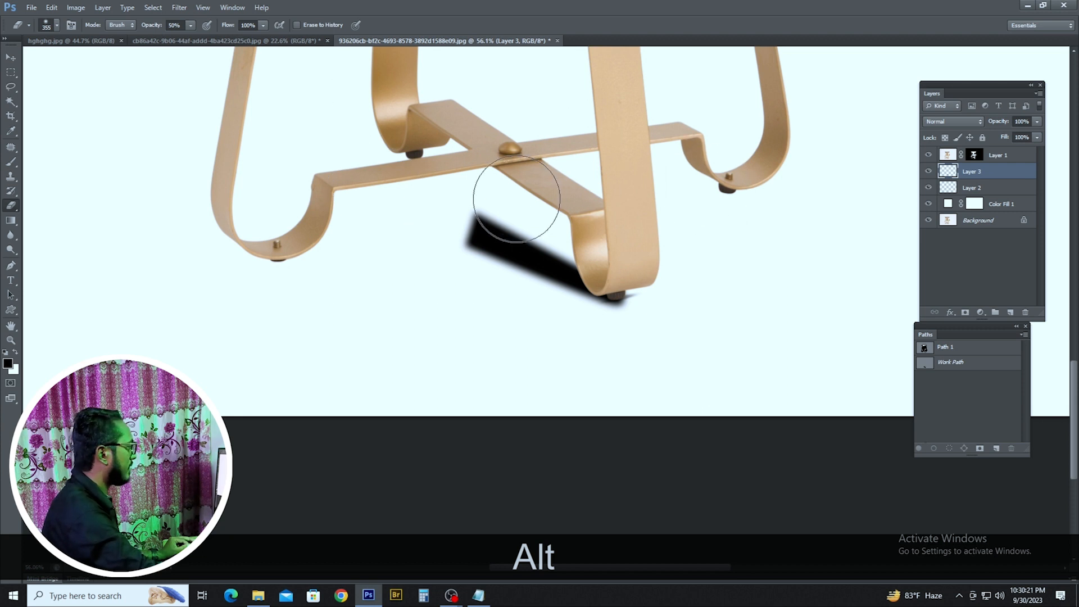
pyautogui.scroll(-2, 514, 193)
pyautogui.moveTo(527, 187); pyautogui.dragTo(541, 277)
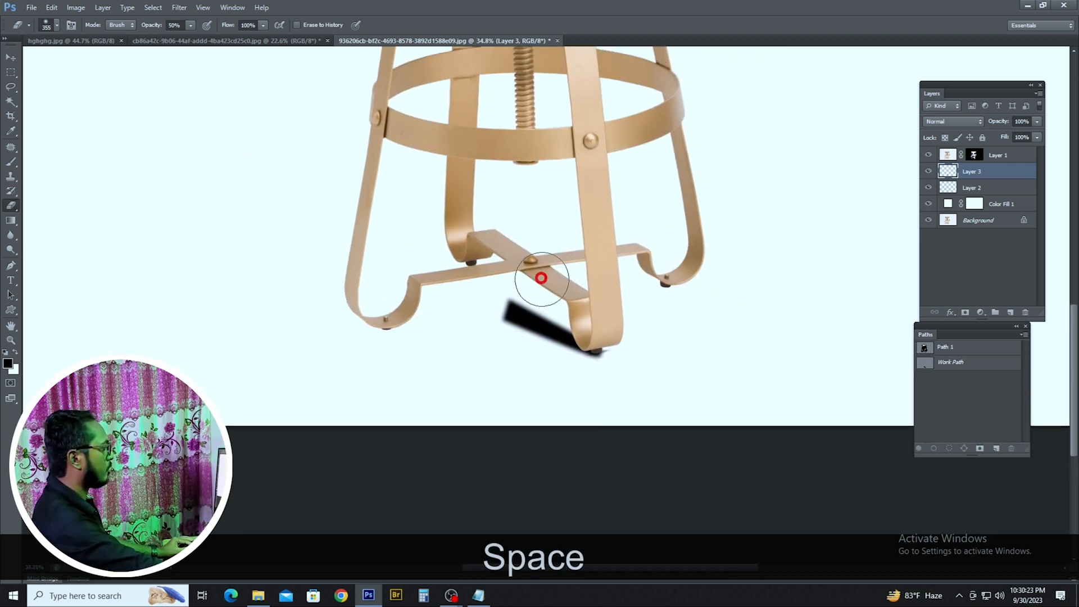
pyautogui.moveTo(621, 281); pyautogui.dragTo(270, 277)
pyautogui.keyDown('alt'); pyautogui.rightClick(494, 267); pyautogui.keyUp('alt')
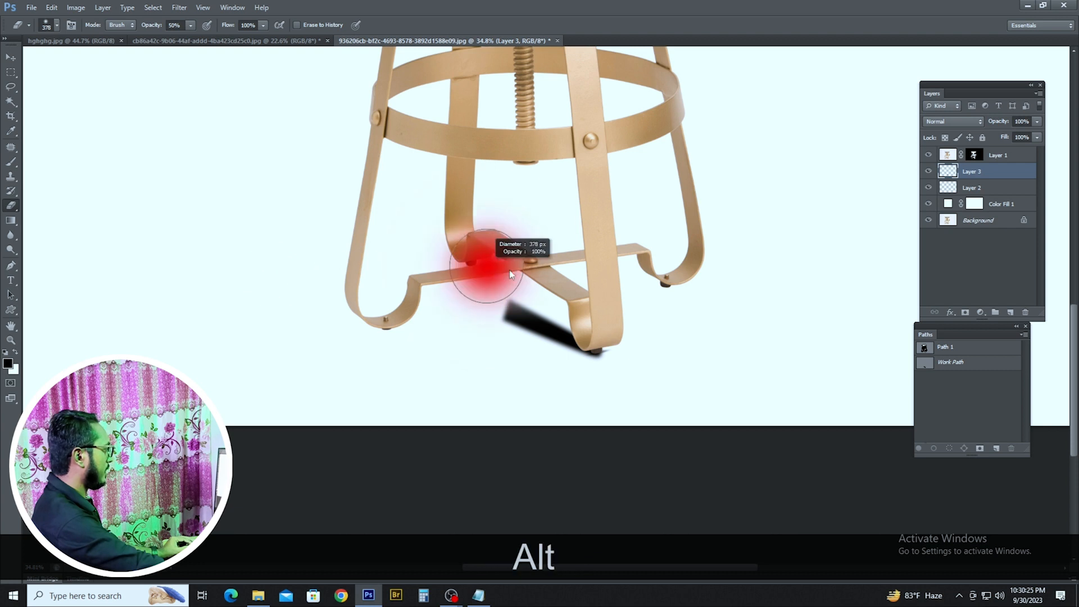
pyautogui.moveTo(390, 268)
pyautogui.mouseDown()
pyautogui.moveTo(412, 255)
pyautogui.moveTo(460, 267)
pyautogui.moveTo(512, 258)
pyautogui.mouseUp()
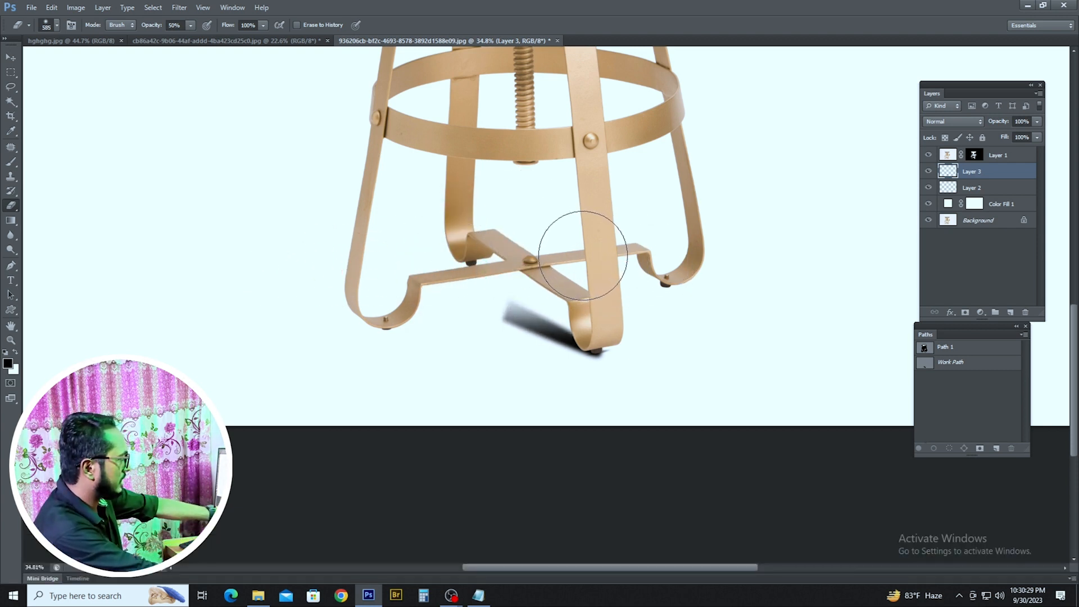
# Try refining the cast shadow's far end with a smaller 66-pixel Eraser, and undo the strokes.
pyautogui.keyDown('alt'); pyautogui.rightClick(509, 281); pyautogui.keyUp('alt')
pyautogui.scroll(3, 526, 321)
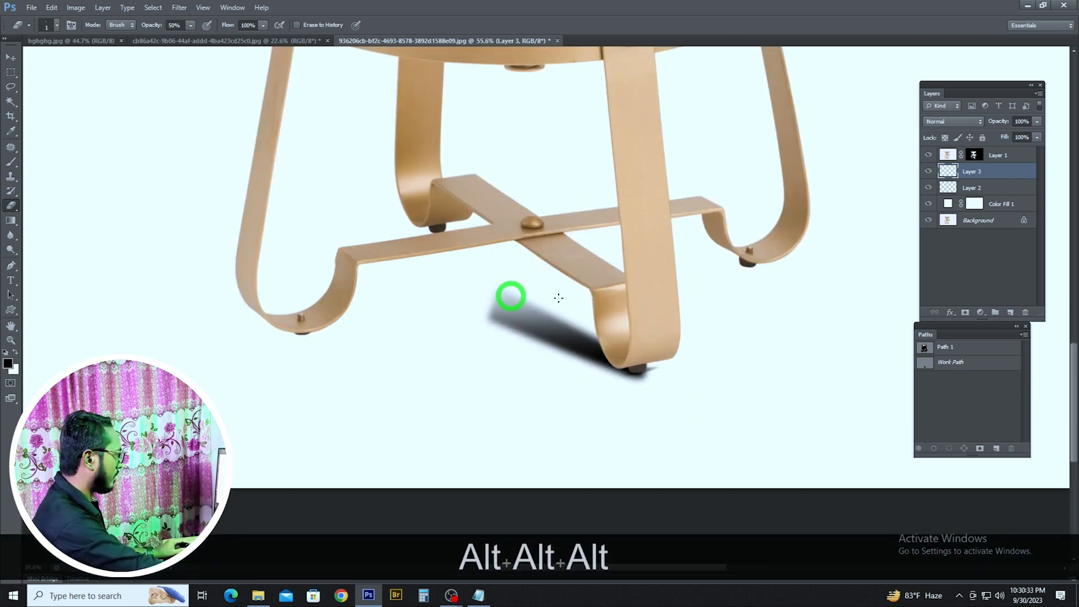
pyautogui.keyDown('alt'); pyautogui.rightClick(559, 296); pyautogui.keyUp('alt')
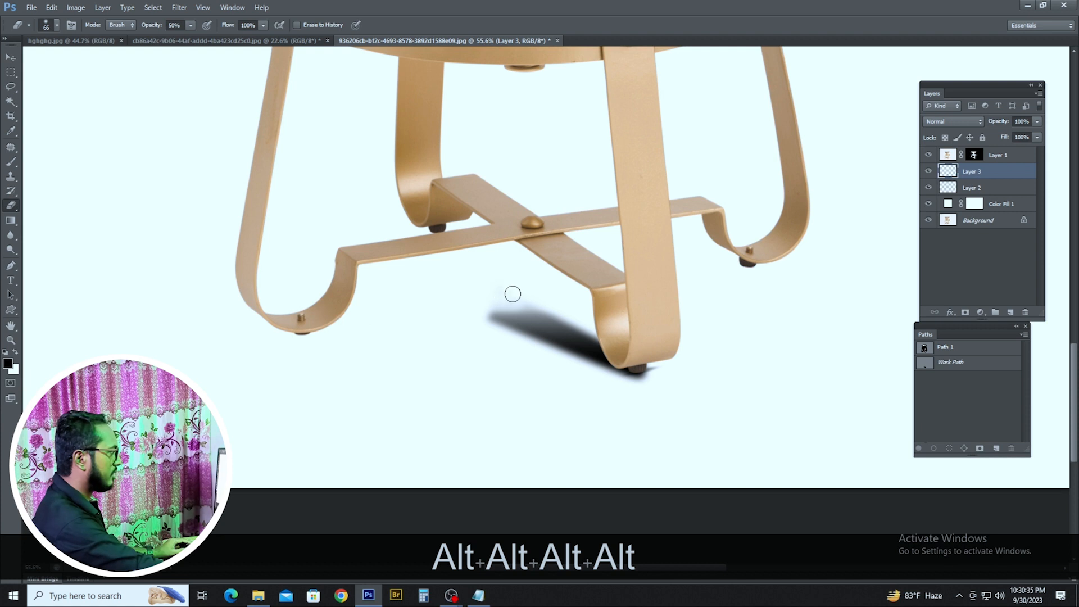
pyautogui.hotkey('ctrl', 'alt', 'z')
pyautogui.hotkey('ctrl', 'alt', 'z')
pyautogui.hotkey('ctrl', 'alt', 'z')
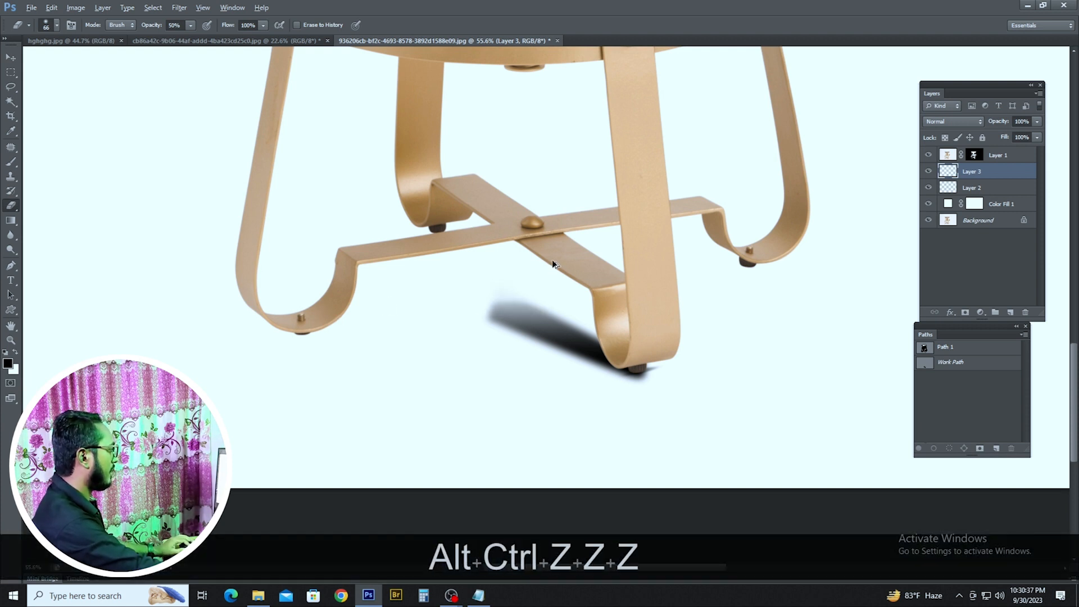
pyautogui.hotkey('ctrl', 'alt', 'z')
# Soften the cast shadow's far end with a 602-pixel Eraser, and set Layer 3's opacity to 40%.
pyautogui.scroll(-5, 484, 278)
pyautogui.keyDown('alt'); pyautogui.rightClick(345, 218); pyautogui.keyUp('alt')
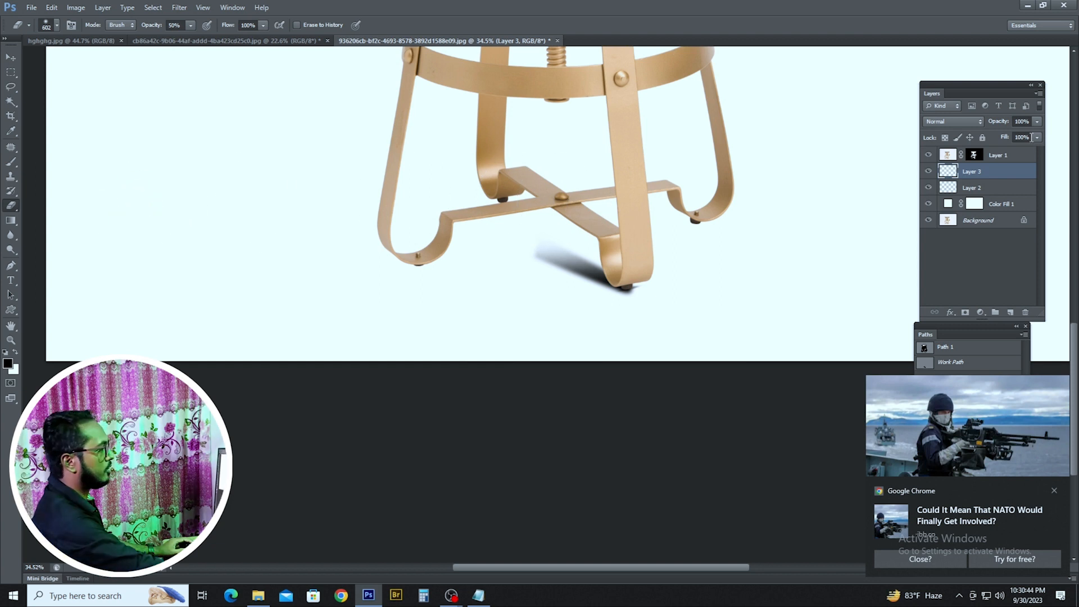
pyautogui.write('40')
pyautogui.press('Return')
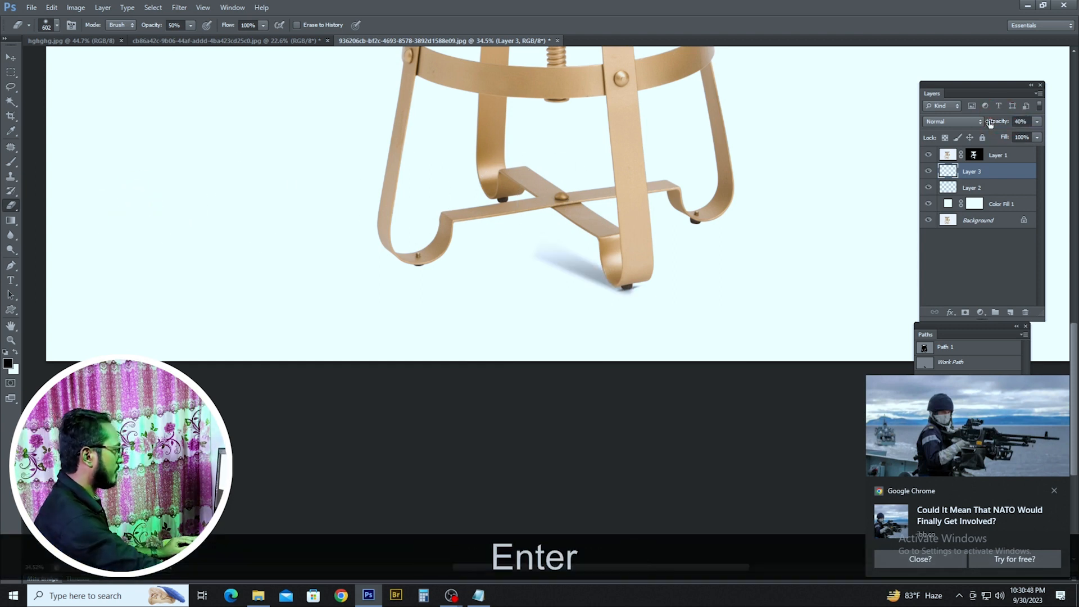
# Inspect the front foot's shadows under magnification, marking the foot with a temporary on-screen annotation.
pyautogui.keyDown('alt'); pyautogui.rightClick(631, 238); pyautogui.keyUp('alt')
pyautogui.scroll(3, 635, 248)
pyautogui.scroll(-2, 633, 251)
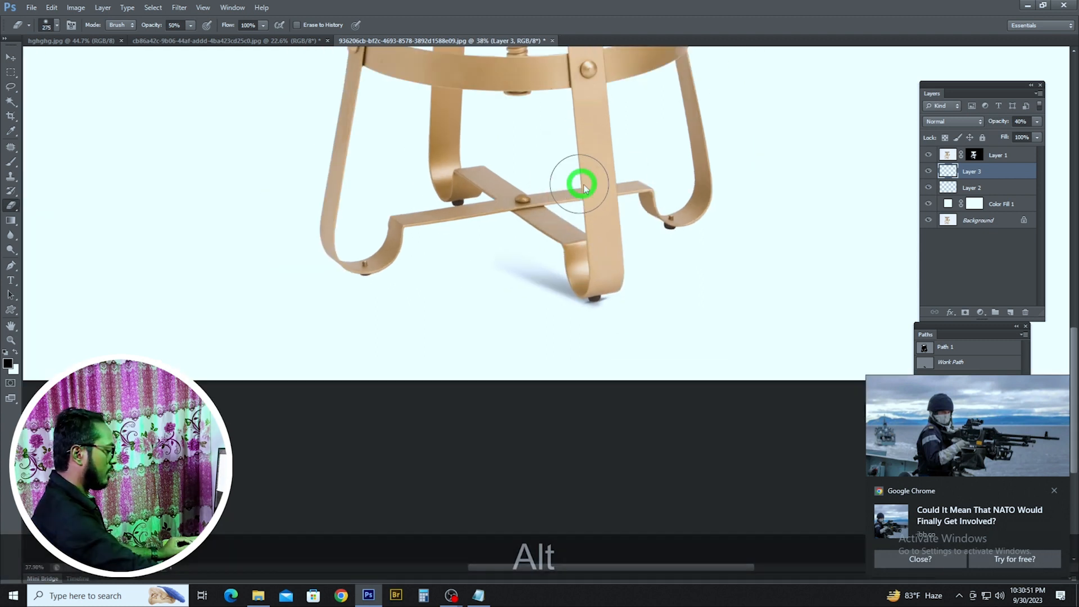
pyautogui.press('alt+KP_3')
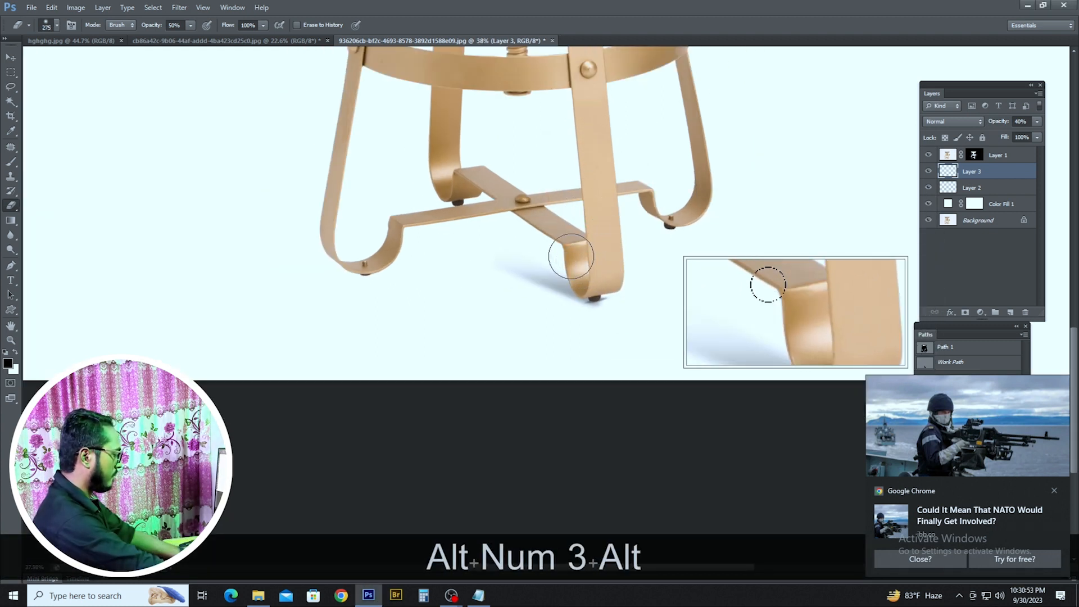
pyautogui.press('KP_1')
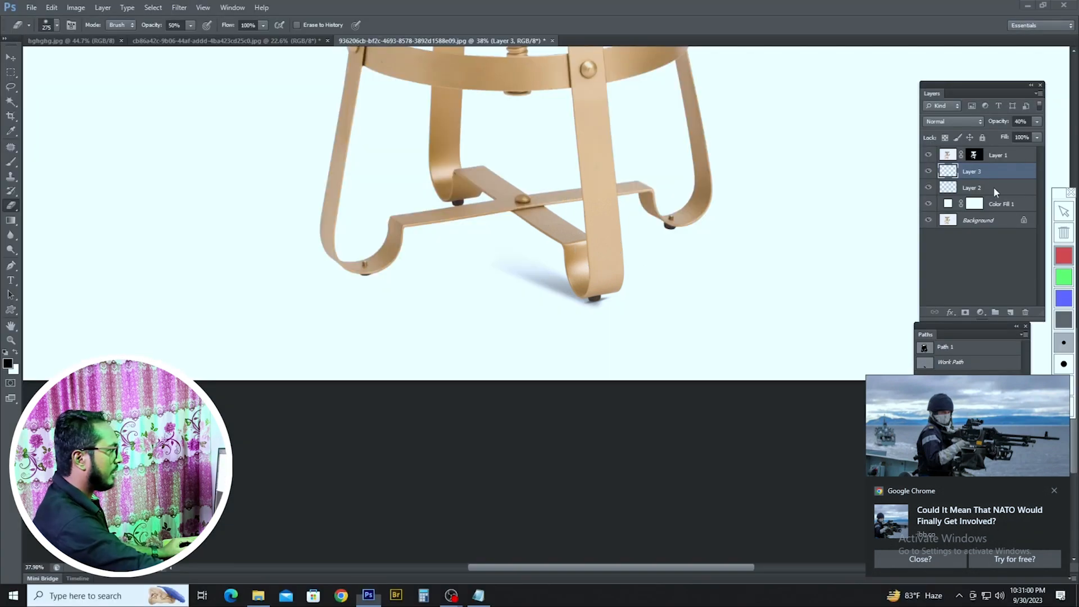
pyautogui.hotkey('ctrl', 'space')
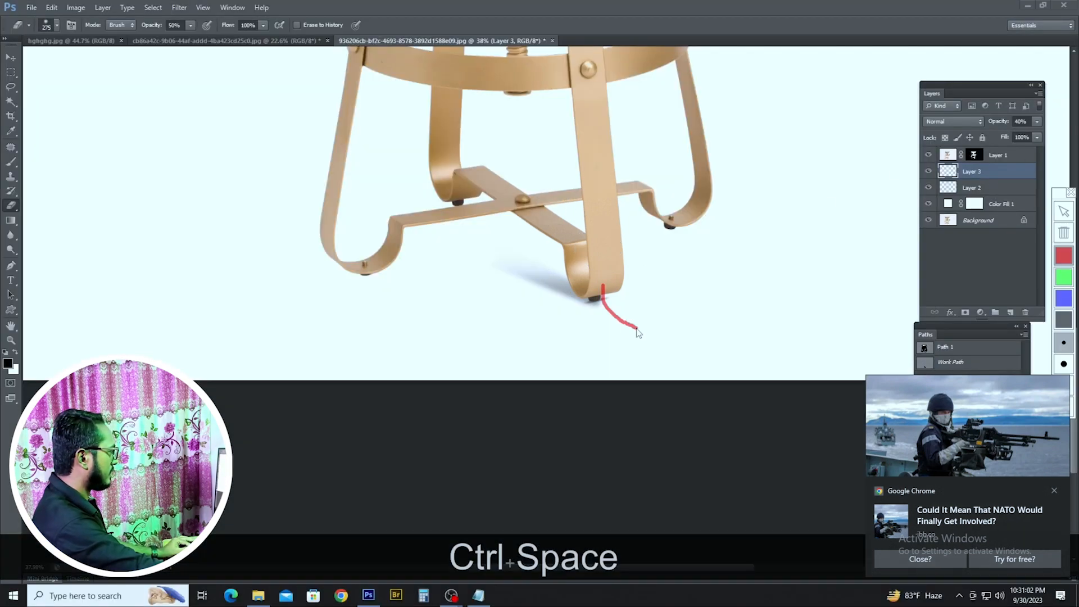
pyautogui.press('ctrl+KP_2')
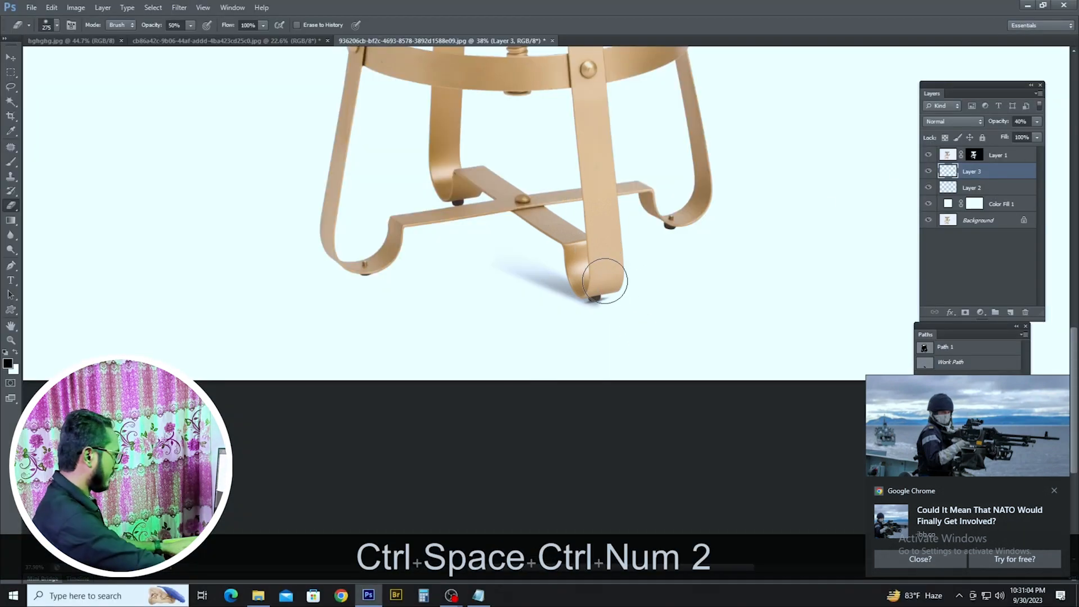
# Lower the opacity of Layer 2 to 22%, and select it together with Layer 3.
pyautogui.click(984, 189)
pyautogui.press('p')
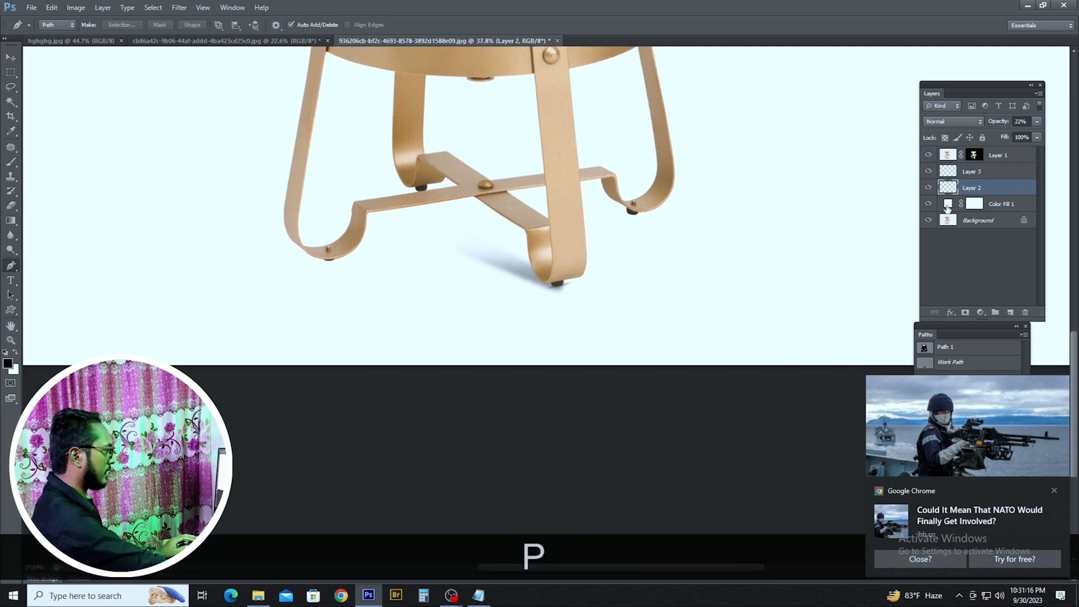
pyautogui.keyDown('ctrl'); pyautogui.click(971, 171); pyautogui.keyUp('ctrl')
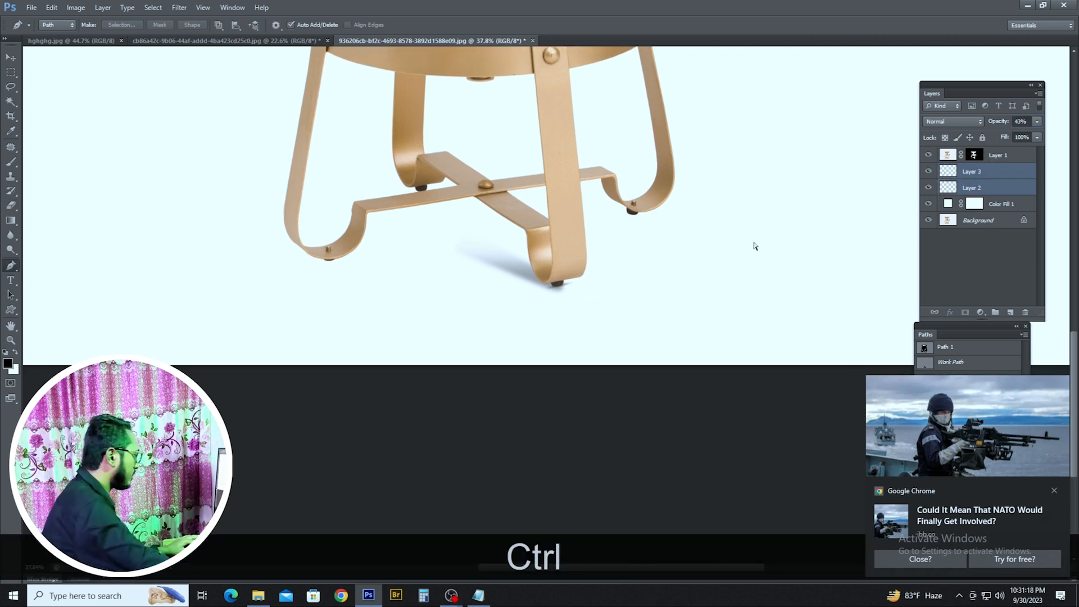
pyautogui.hotkey('ctrl', 'd')
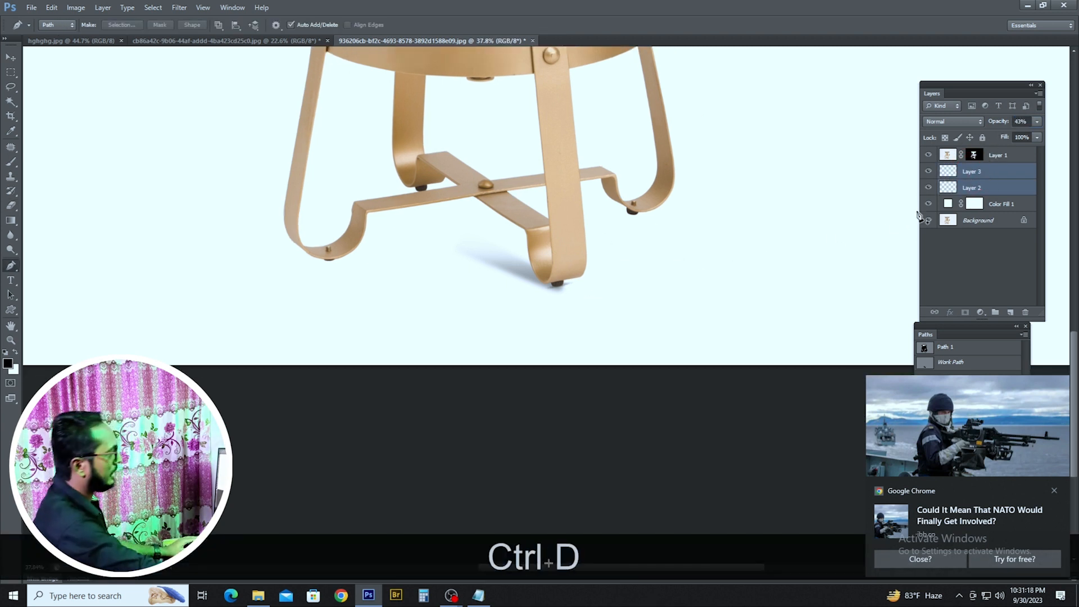
# Duplicate Layer 3 and Layer 2 together, and rotate the copied shadows to about 141.55° near the stool's left foot.
pyautogui.click(928, 171)
pyautogui.click(928, 171)
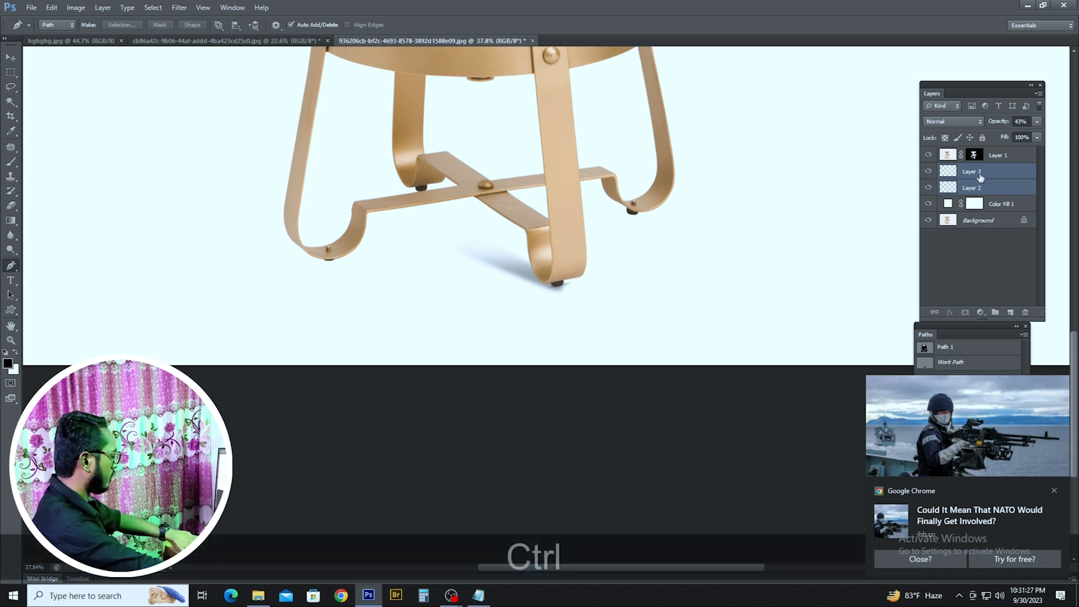
pyautogui.hotkey('ctrl', 'j')
pyautogui.hotkey('ctrl', 't')
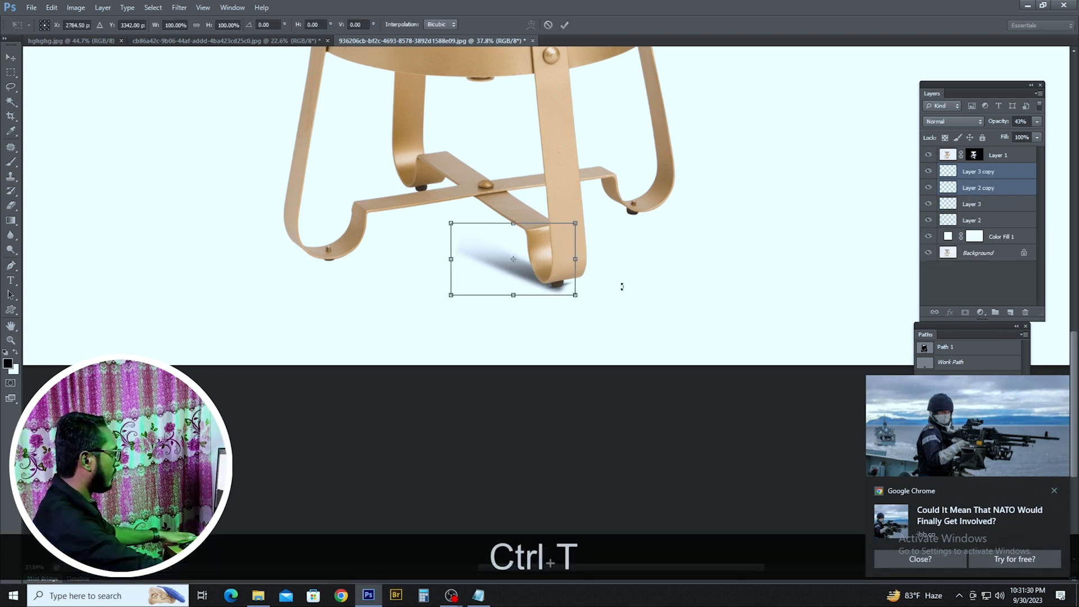
pyautogui.moveTo(543, 276); pyautogui.dragTo(212, 307)
pyautogui.moveTo(327, 283); pyautogui.dragTo(350, 269)
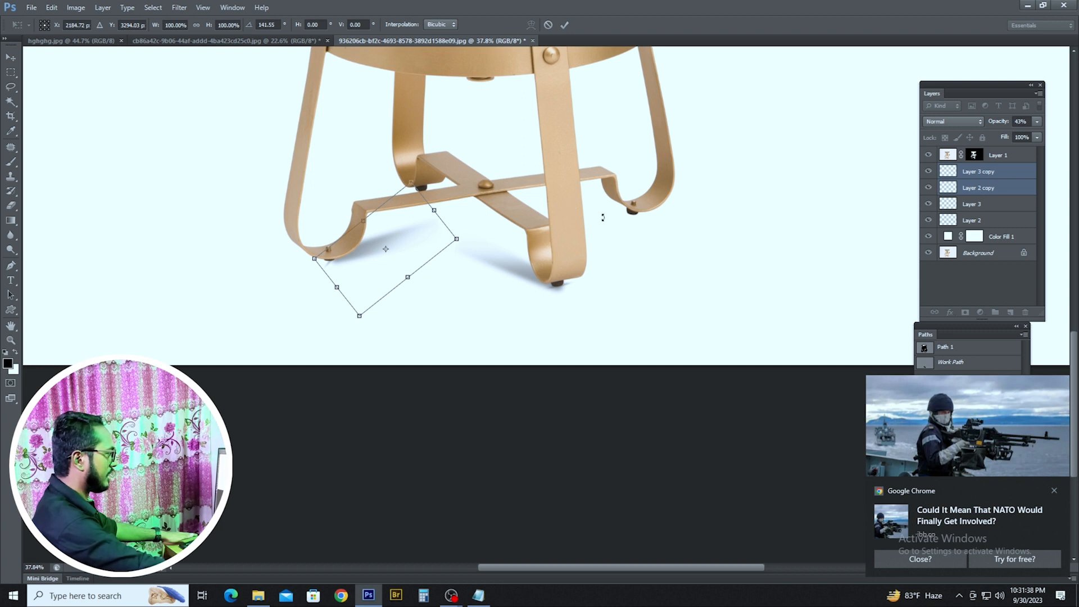
pyautogui.moveTo(397, 241); pyautogui.dragTo(401, 272)
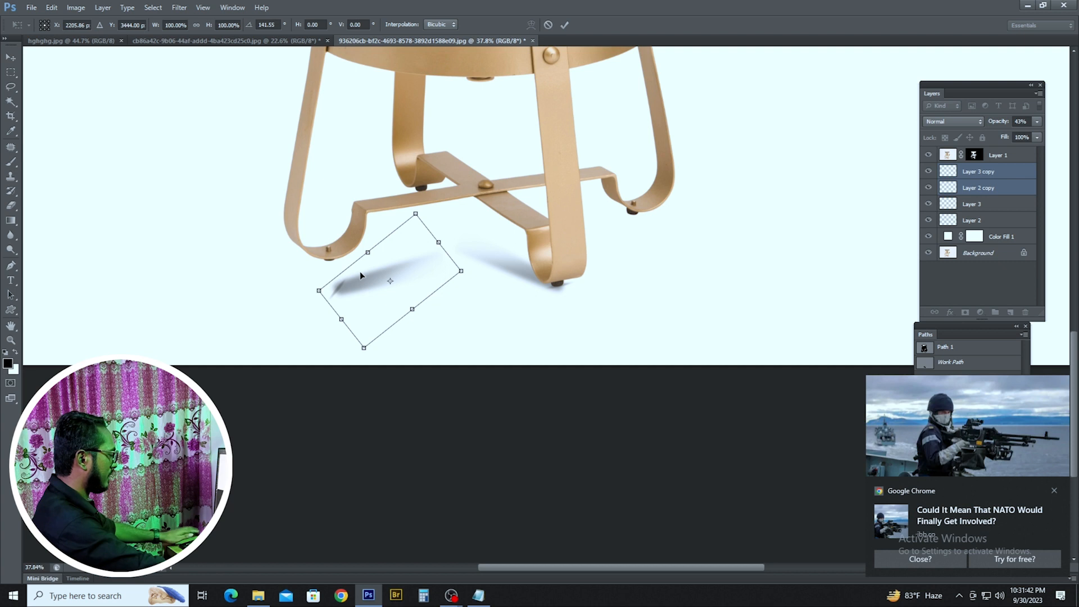
# Flip the copied shadows vertically and position them beneath the stool's left foot.
pyautogui.press('KP_1')
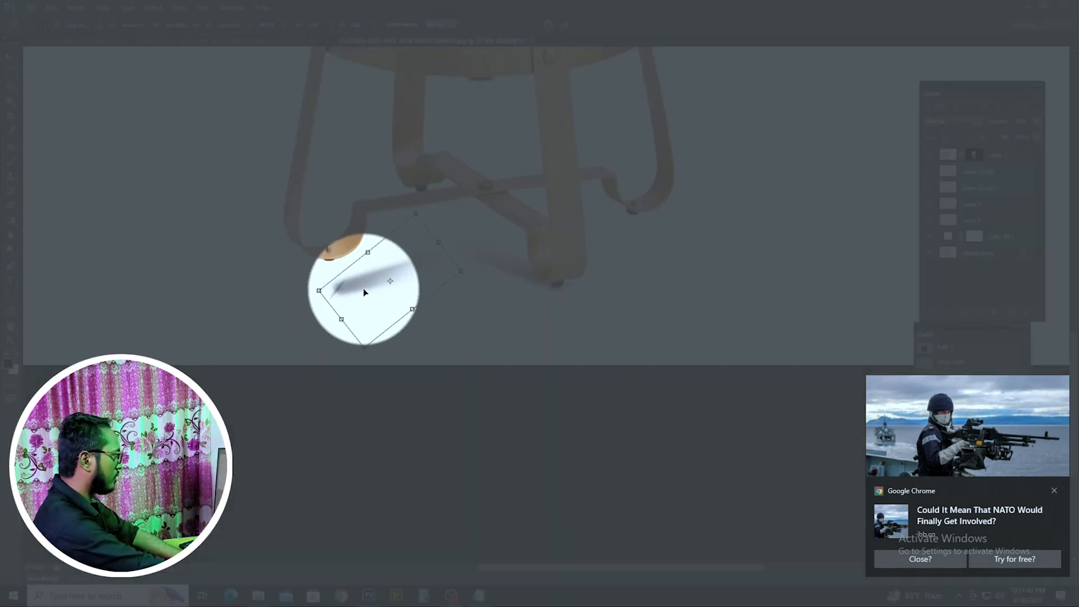
pyautogui.press('KP_1')
pyautogui.rightClick(394, 254)
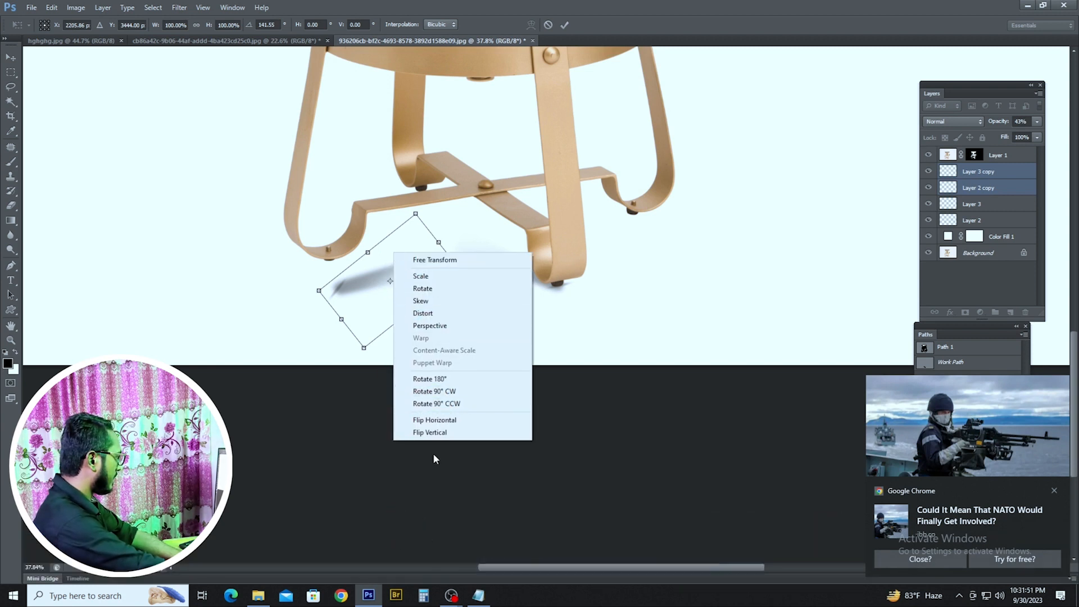
pyautogui.click(432, 433)
pyautogui.moveTo(375, 302); pyautogui.dragTo(376, 363)
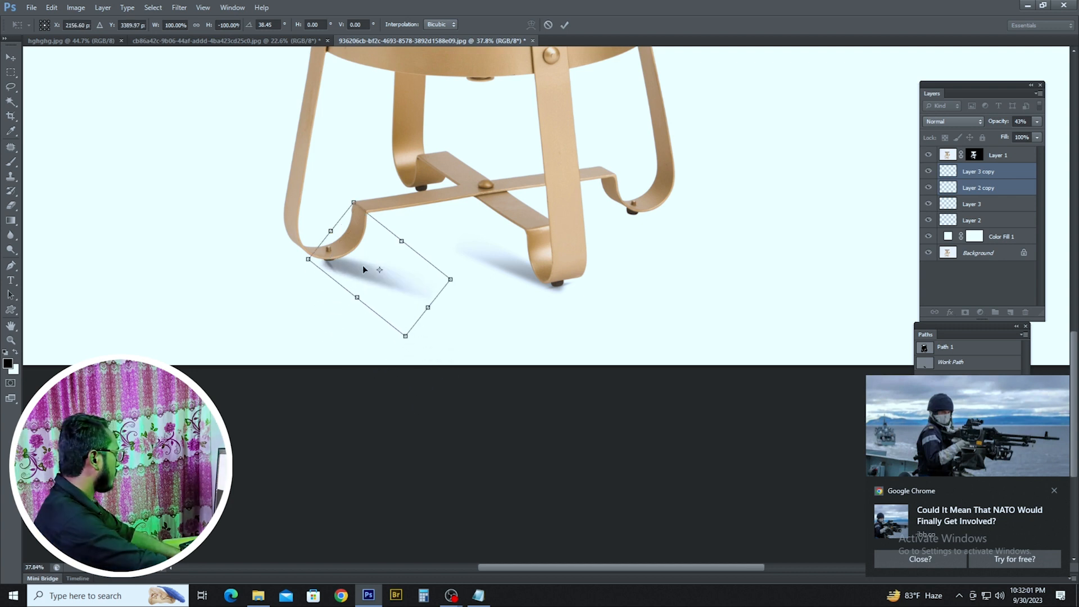
pyautogui.moveTo(362, 269); pyautogui.dragTo(361, 260)
pyautogui.moveTo(354, 265); pyautogui.dragTo(354, 270)
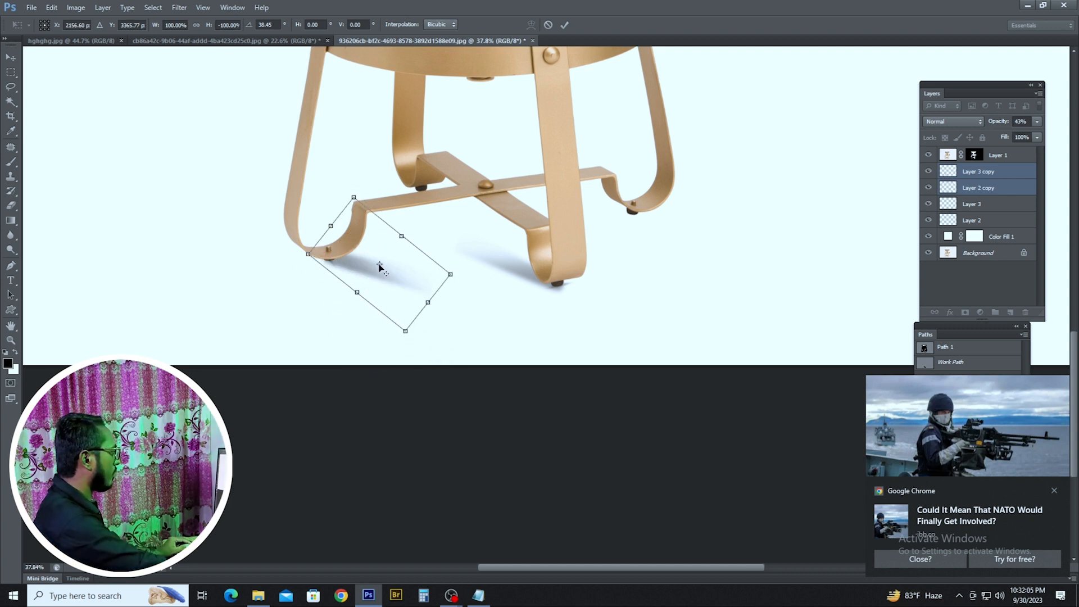
# Rotate the copied shadows to about 9.83°, align them with the left foot's base, and apply the transform.
pyautogui.moveTo(379, 269); pyautogui.dragTo(330, 261)
pyautogui.moveTo(465, 293); pyautogui.dragTo(450, 309)
pyautogui.moveTo(456, 270); pyautogui.dragTo(492, 201)
pyautogui.scroll(2, 410, 248)
pyautogui.press('Up')
pyautogui.press('Up')
pyautogui.press('Up')
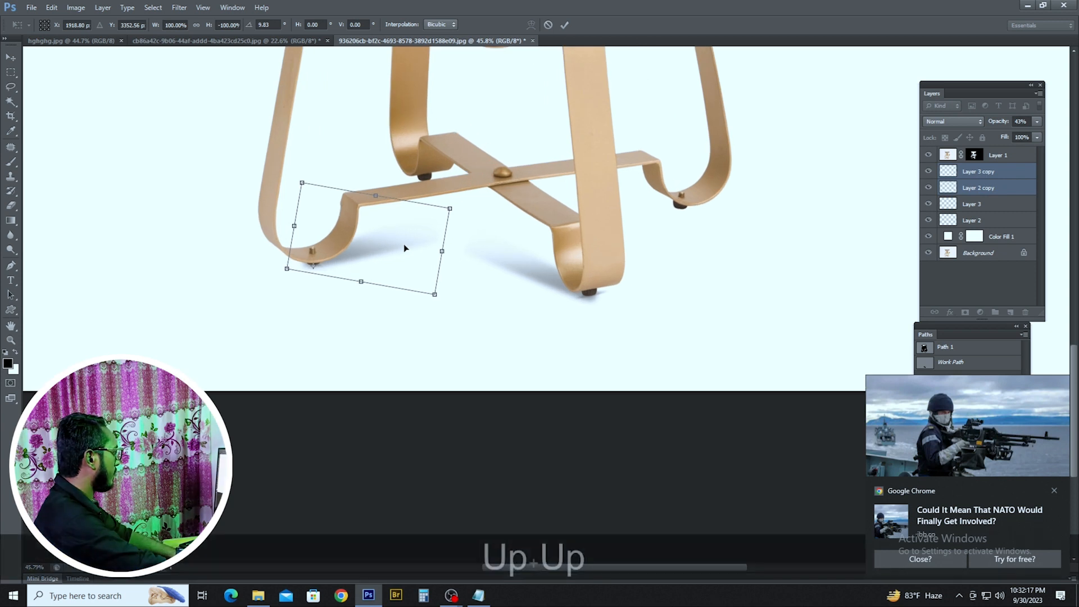
pyautogui.press('Return')
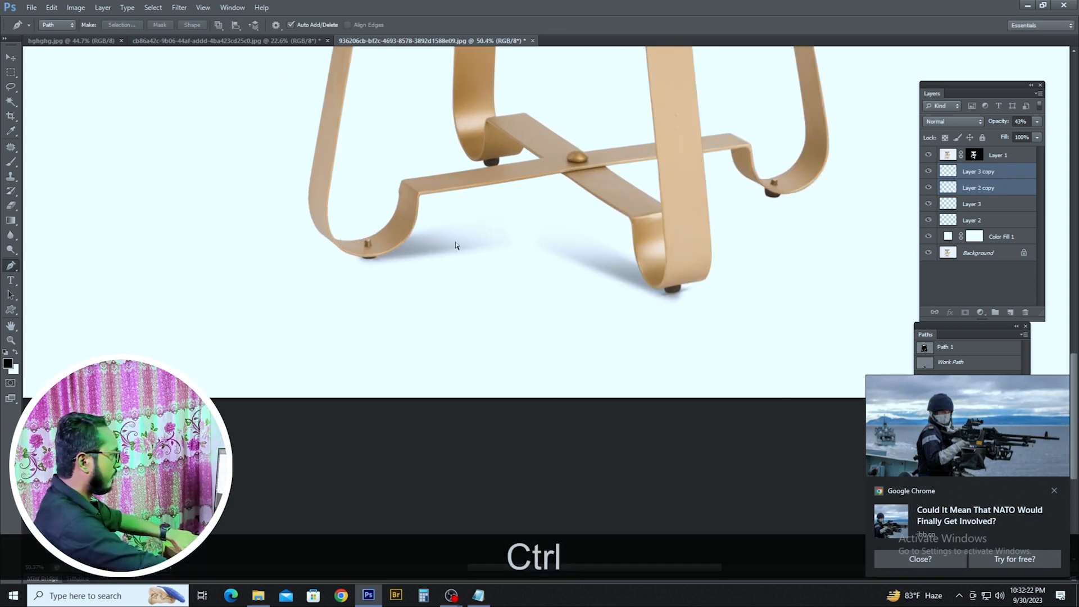
# Duplicate the left foot's shadow pair, rotate the copies to about 40.49°, and fit them beneath the rear foot.
pyautogui.hotkey('ctrl', 'j')
pyautogui.hotkey('ctrl', 't')
pyautogui.moveTo(458, 236); pyautogui.dragTo(584, 190)
pyautogui.moveTo(585, 287); pyautogui.dragTo(531, 272)
pyautogui.moveTo(546, 208); pyautogui.dragTo(528, 203)
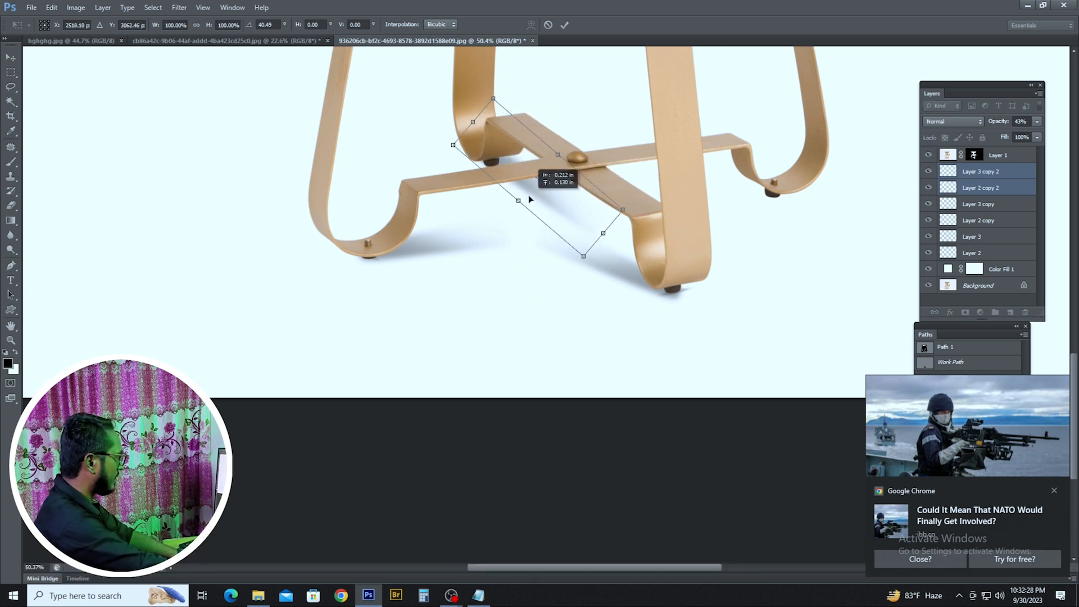
pyautogui.press('Left')
pyautogui.press('Up')
pyautogui.press('Up')
pyautogui.press('Up')
pyautogui.press('Up')
pyautogui.press('Return')
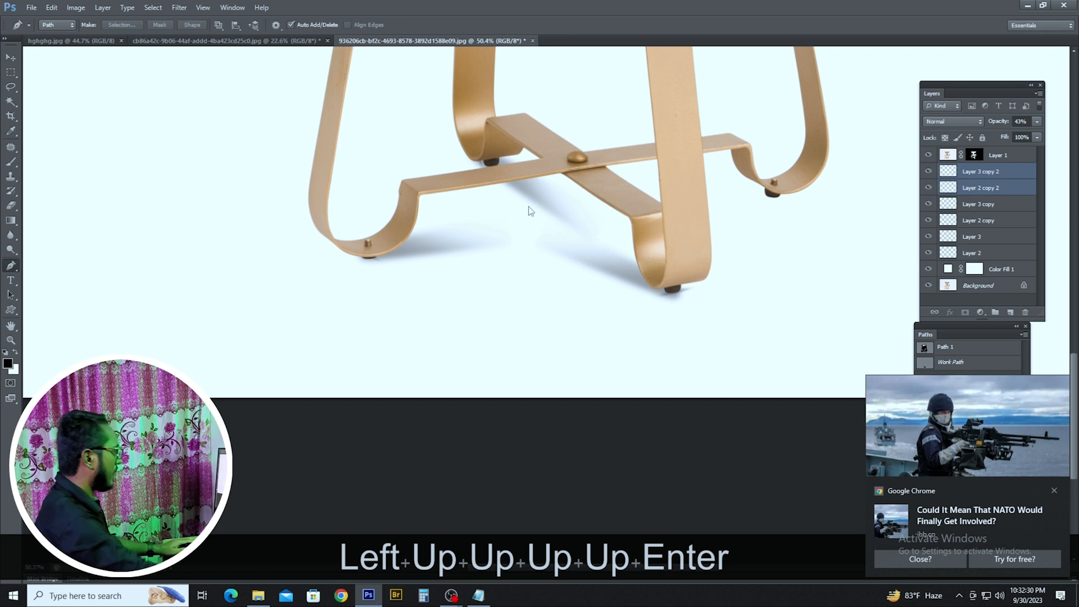
# Duplicate the rear foot's shadow pair, and move and rotate the copies into place beneath the stool's right foot.
pyautogui.scroll(-3, 534, 233)
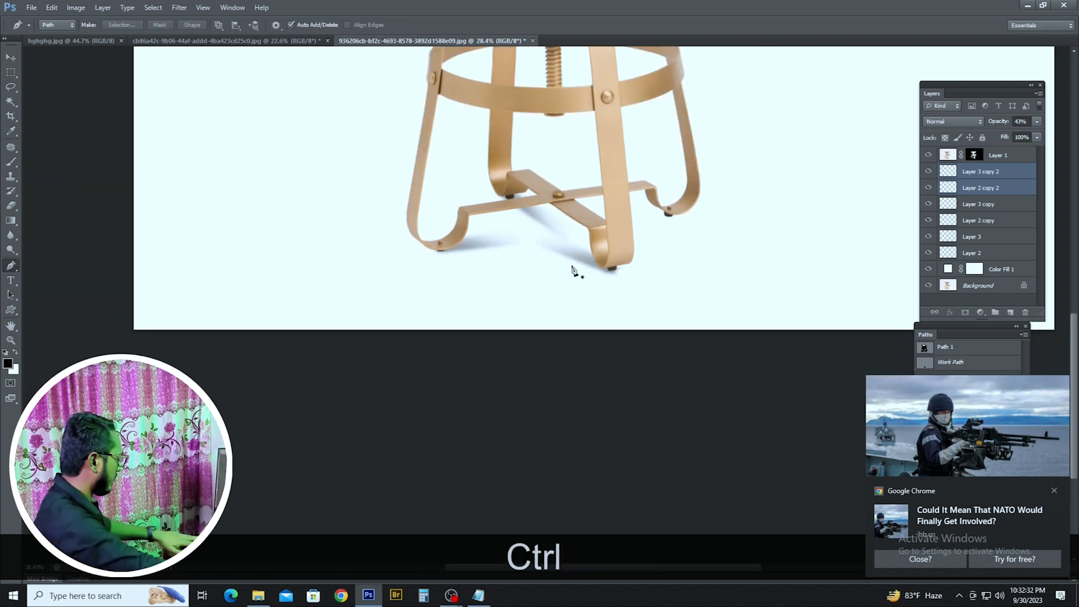
pyautogui.hotkey('ctrl', 'j')
pyautogui.hotkey('ctrl', 't')
pyautogui.moveTo(556, 225); pyautogui.dragTo(674, 263)
pyautogui.moveTo(691, 332); pyautogui.dragTo(568, 267)
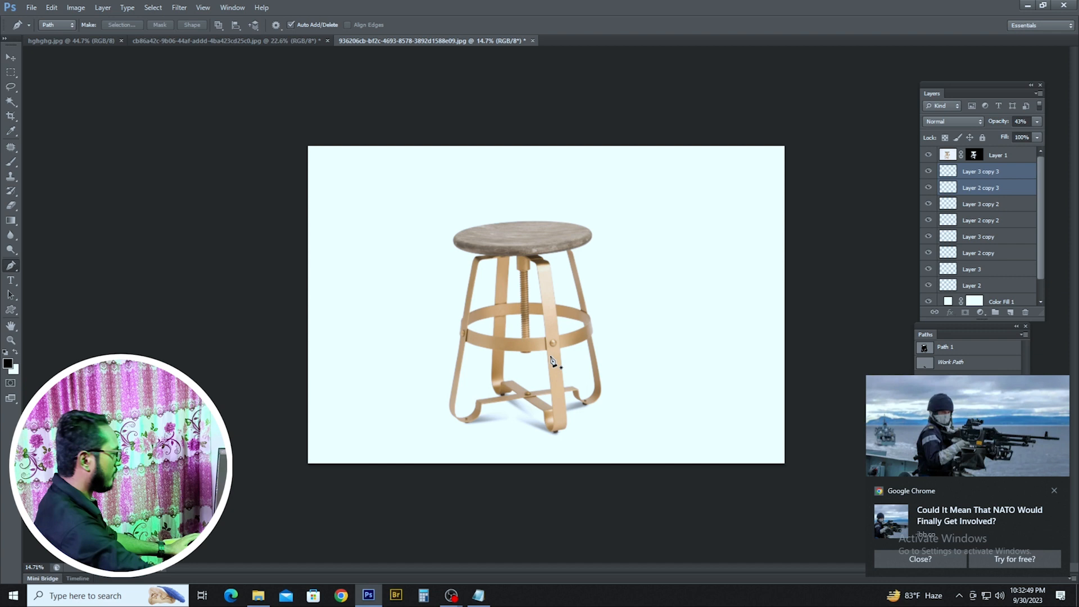
# Paint a single soft black dab with a 611-pixel Brush on a new layer, on the ground beneath the stool's centre.
pyautogui.scroll(1, 551, 361)
pyautogui.press('b')
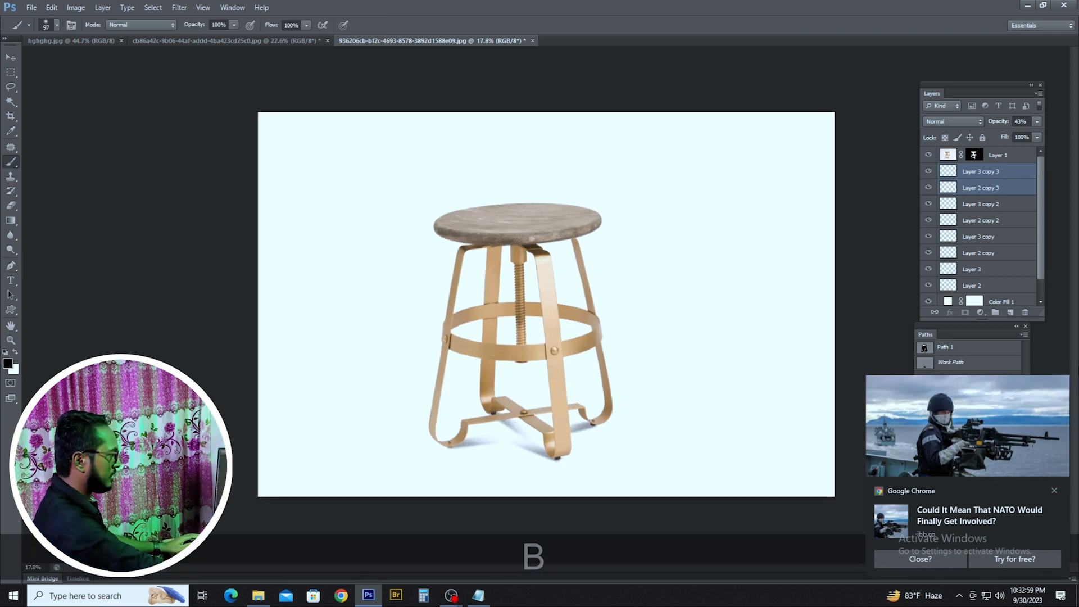
pyautogui.click(1010, 312)
pyautogui.keyDown('alt'); pyautogui.rightClick(496, 366); pyautogui.keyUp('alt')
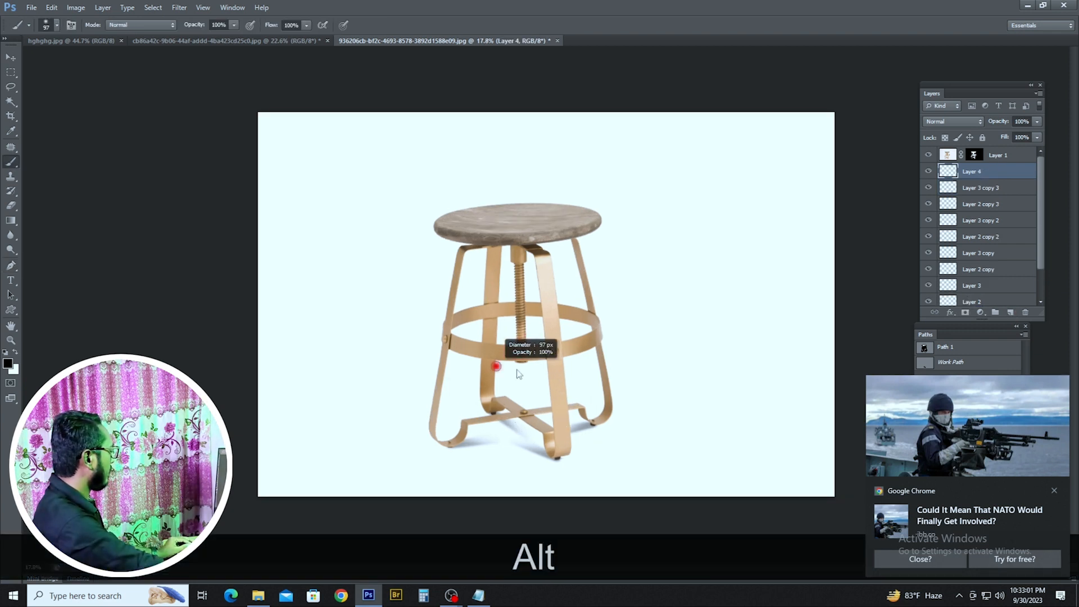
pyautogui.scroll(3, 508, 378)
pyautogui.moveTo(498, 437); pyautogui.dragTo(496, 267)
pyautogui.keyDown('alt'); pyautogui.rightClick(504, 328); pyautogui.keyUp('alt')
pyautogui.scroll(-3, 503, 329)
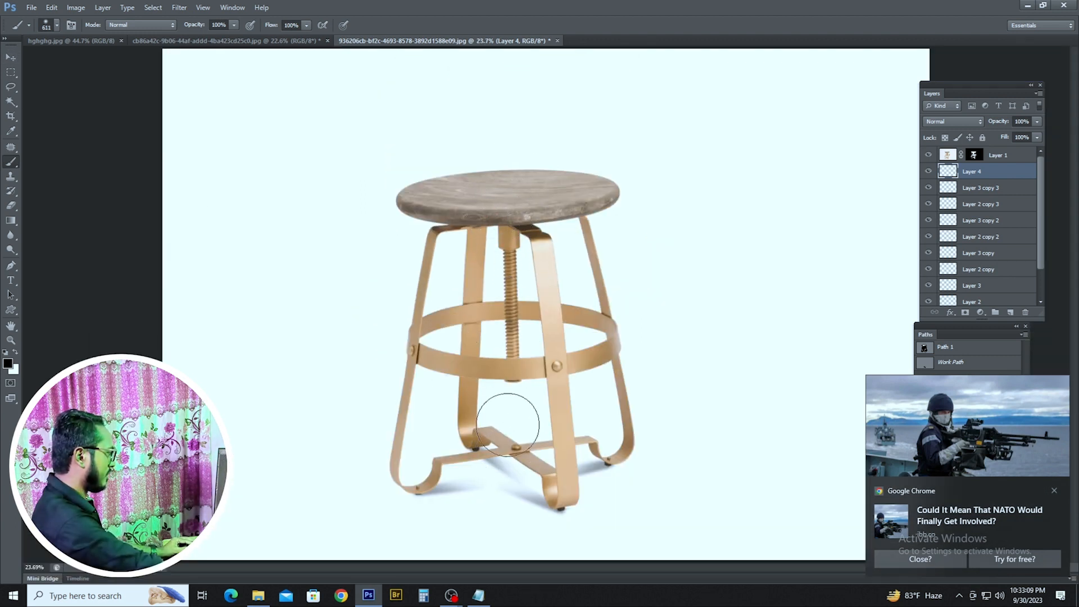
pyautogui.scroll(4, 513, 426)
pyautogui.moveTo(493, 420); pyautogui.dragTo(489, 291)
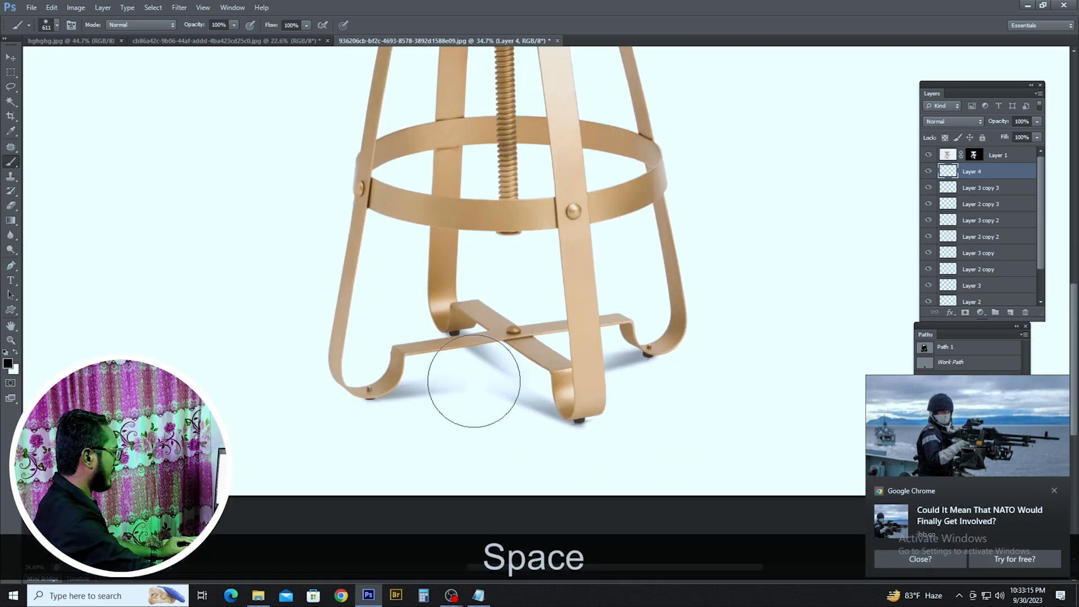
pyautogui.click(488, 382)
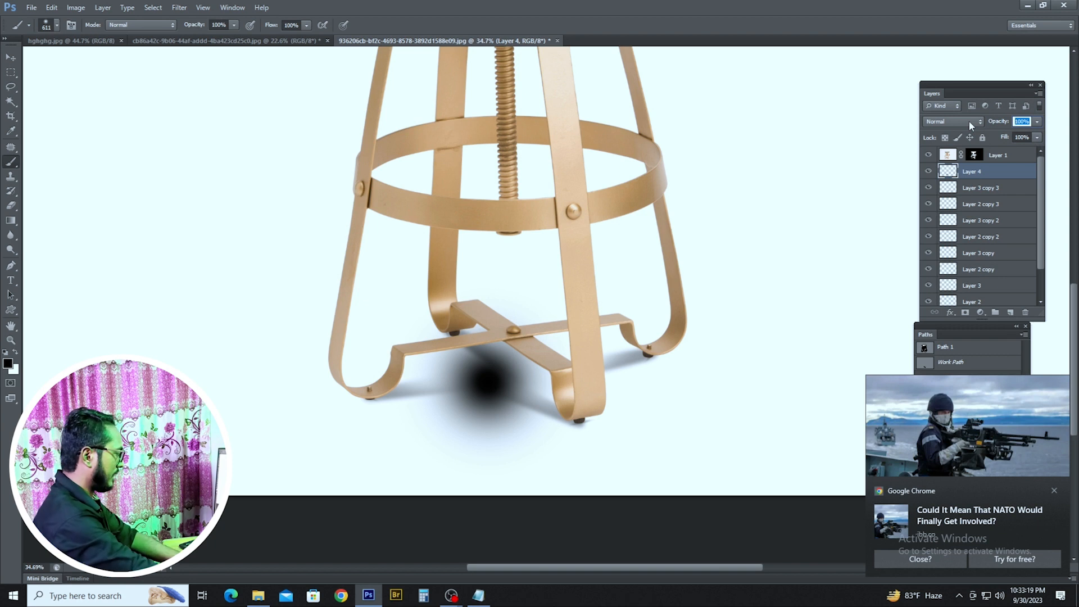
# Lower the opacity of the central ground shadow on Layer 4 to 14%.
pyautogui.press('1')
pyautogui.press('0')
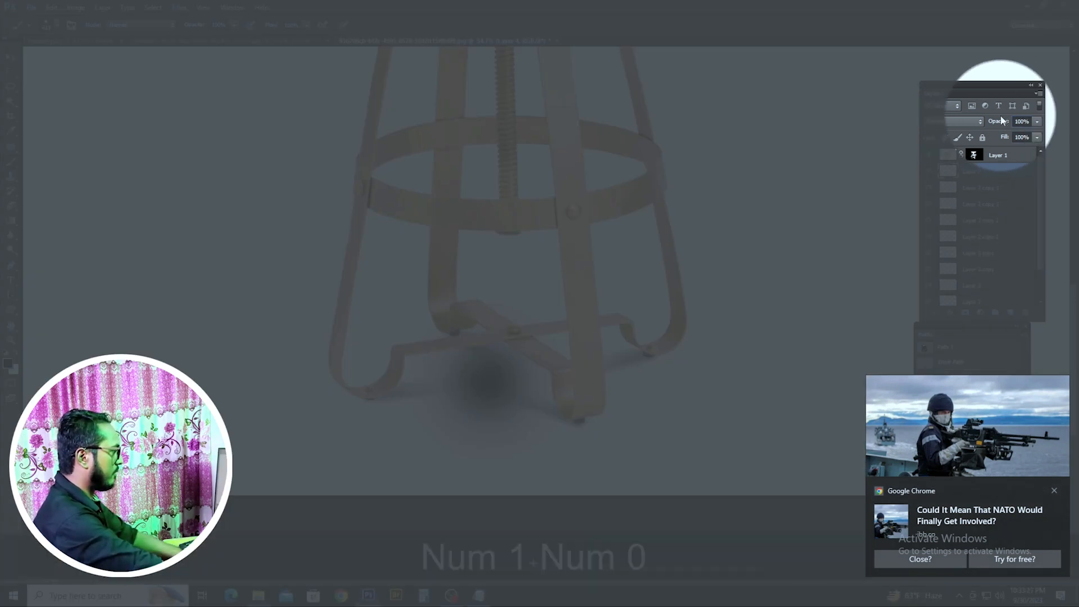
pyautogui.press('1')
pyautogui.moveTo(1002, 123); pyautogui.dragTo(992, 124)
pyautogui.hotkey('ctrl', 'space')
pyautogui.moveTo(499, 371); pyautogui.dragTo(458, 318)
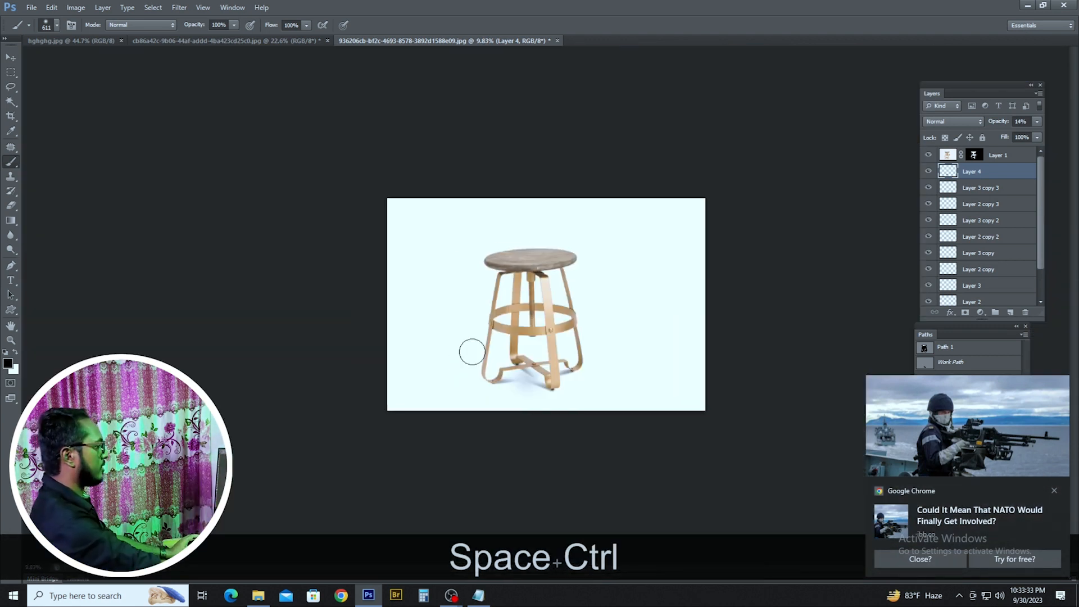
pyautogui.moveTo(472, 355); pyautogui.dragTo(496, 365)
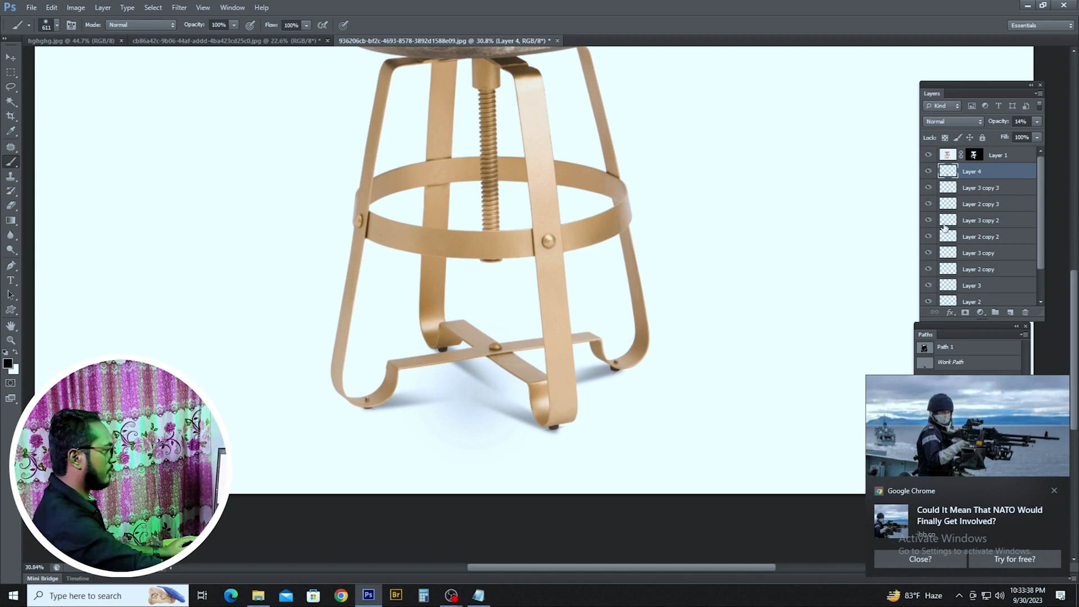
# Shift Layer 3 copy 2 and Layer 2 copy 2 slightly left to line up with the rear foot.
pyautogui.click(960, 190)
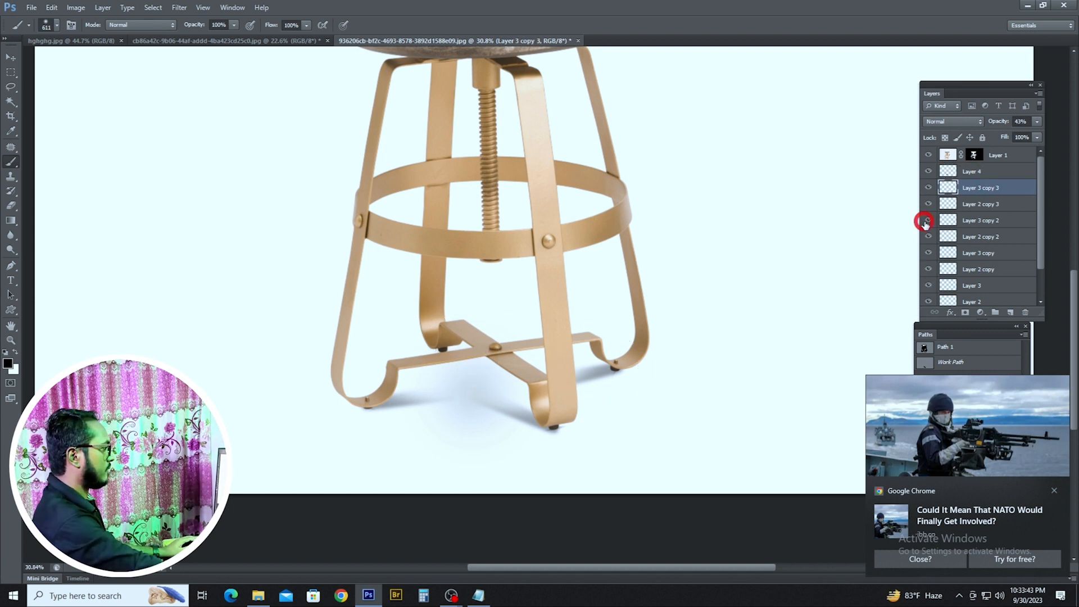
pyautogui.hotkey('ctrl', 't')
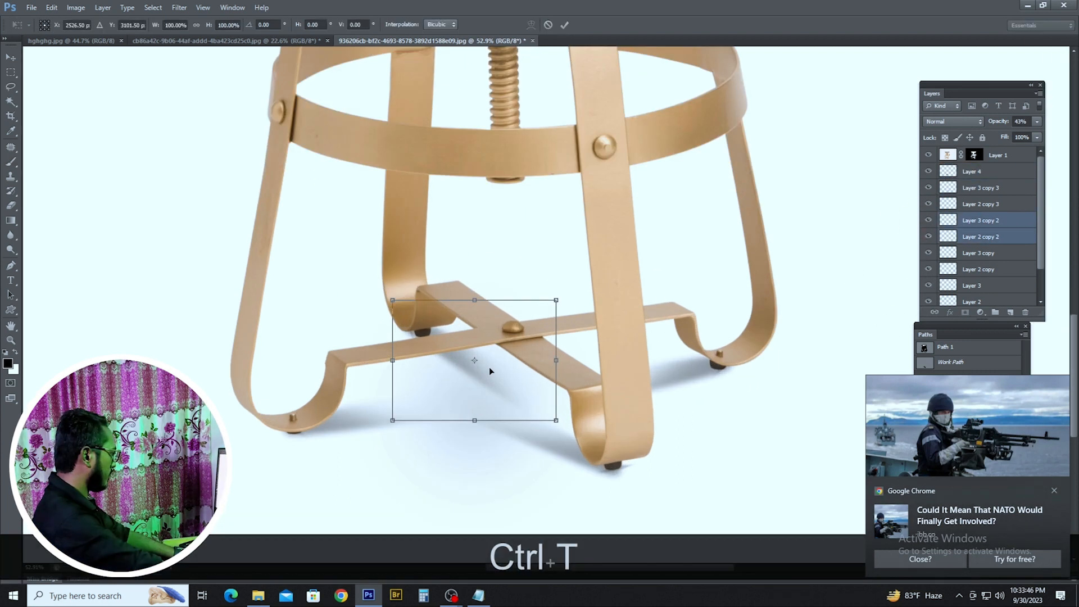
pyautogui.moveTo(489, 366); pyautogui.dragTo(482, 367)
pyautogui.press('Left')
pyautogui.press('Left')
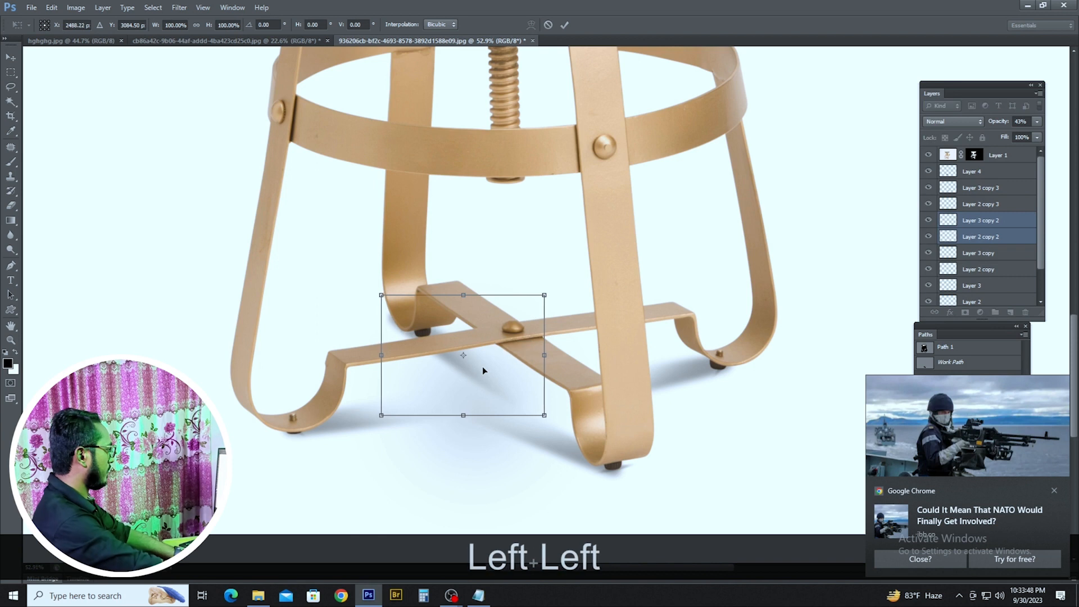
# Inspect the rear foot's shadow on Layer 3 copy 2 under magnification with the Eraser, and return to the full image.
pyautogui.press('e')
pyautogui.scroll(5, 427, 331)
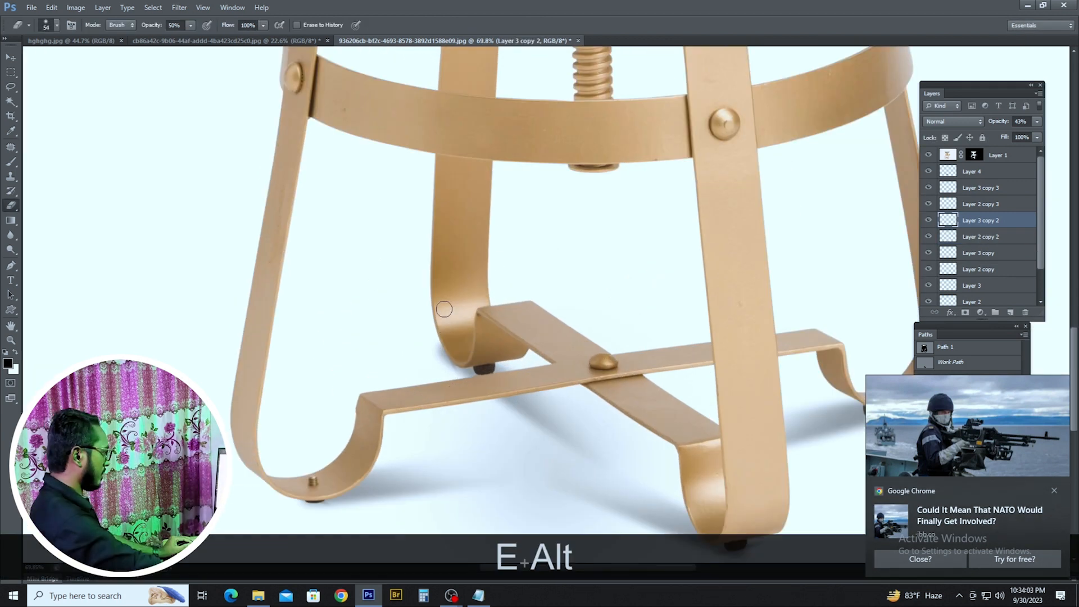
pyautogui.press('3')
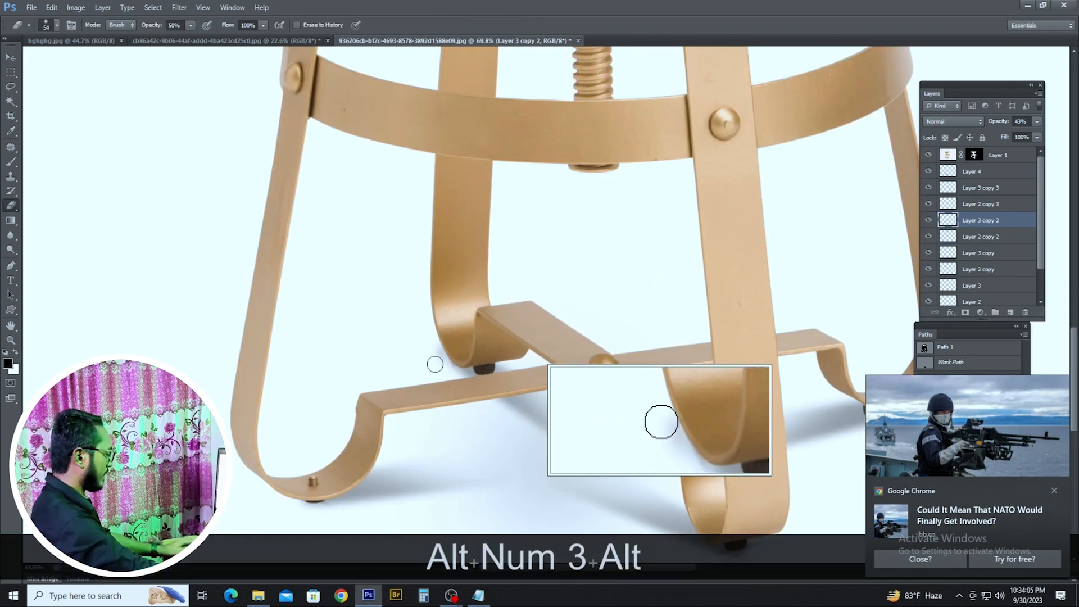
pyautogui.press('1')
pyautogui.hotkey('ctrl', '0')
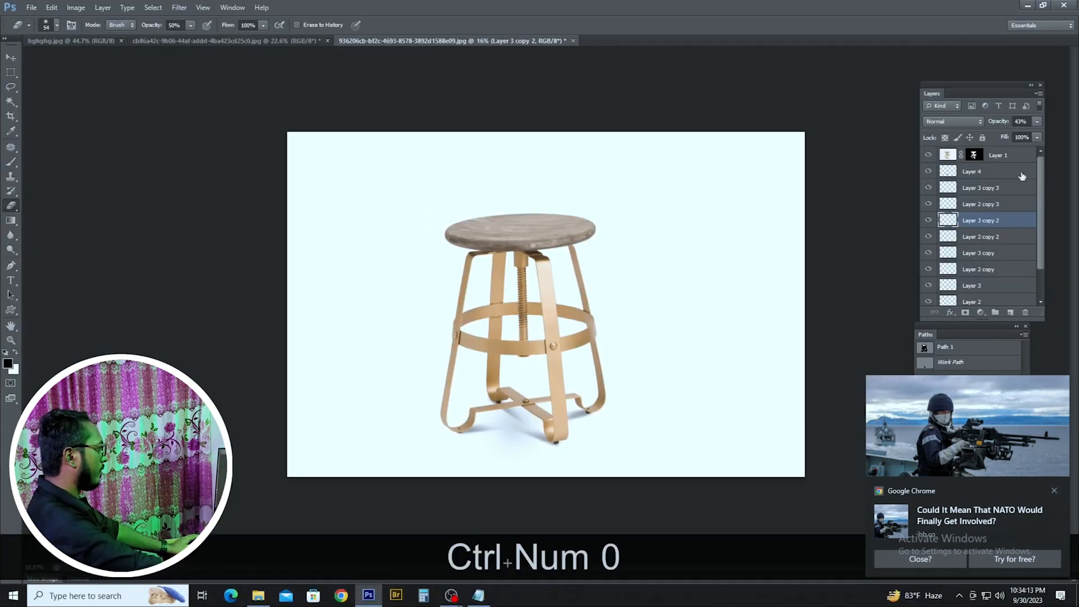
# Try merging with all shadow layers from Layer 4 down to Layer 2 selected, and undo the merge.
pyautogui.click(978, 171)
pyautogui.scroll(-2, 1006, 236)
pyautogui.keyDown('ctrl'); pyautogui.keyDown('shift'); pyautogui.click(993, 267); pyautogui.keyUp('shift'); pyautogui.keyUp('ctrl')
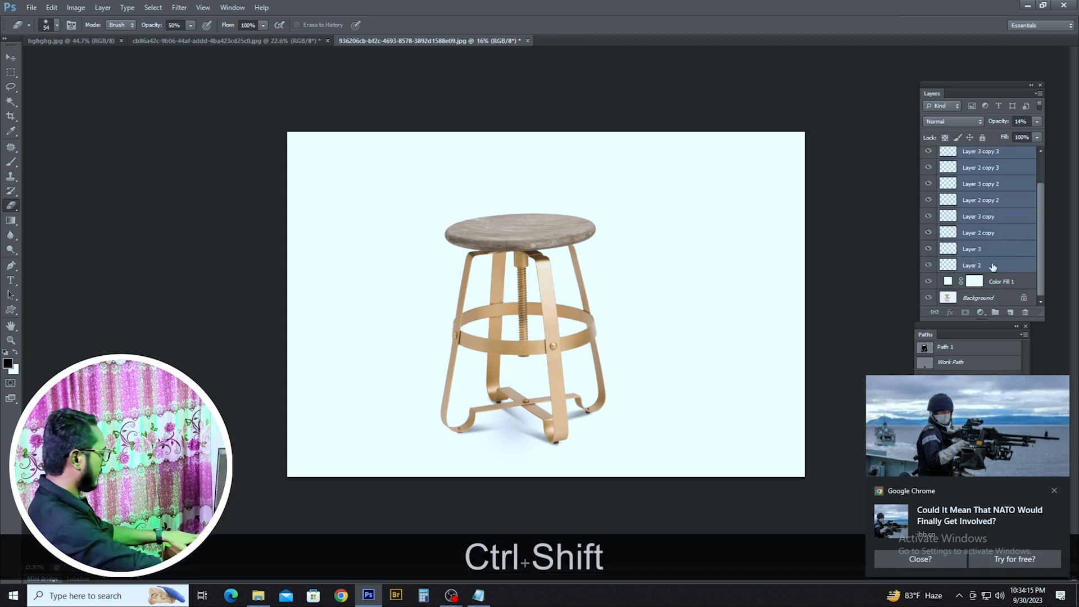
pyautogui.hotkey('ctrl', 'shift', 'e')
pyautogui.hotkey('ctrl', 'alt', 'z')
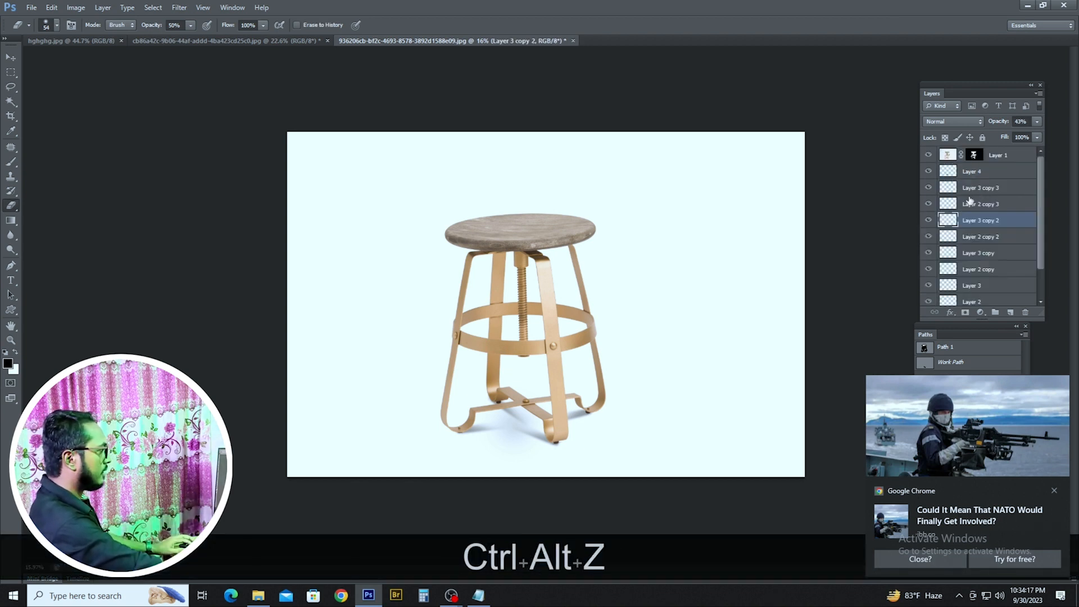
# Group all shadow layers from Layer 4 down to Layer 2, and expand the group to show its contents.
pyautogui.click(976, 171)
pyautogui.scroll(-2, 984, 236)
pyautogui.keyDown('ctrl'); pyautogui.keyDown('shift'); pyautogui.click(985, 265); pyautogui.keyUp('shift'); pyautogui.keyUp('ctrl')
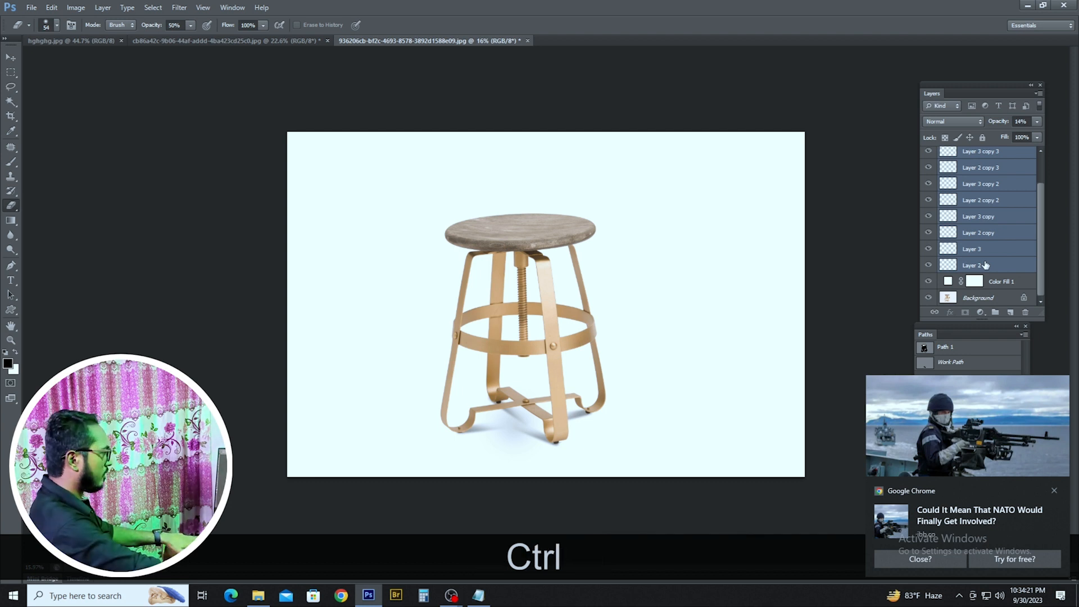
pyautogui.hotkey('ctrl', 'g')
pyautogui.click(940, 170)
pyautogui.click(940, 171)
pyautogui.click(940, 170)
pyautogui.click(941, 170)
pyautogui.click(940, 170)
pyautogui.click(941, 171)
pyautogui.click(940, 171)
# Merge all the shadow layers inside the group into a single layer, and collapse the group.
pyautogui.click(966, 184)
pyautogui.scroll(-3, 989, 214)
pyautogui.keyDown('ctrl'); pyautogui.keyDown('shift'); pyautogui.click(997, 265); pyautogui.keyUp('shift'); pyautogui.keyUp('ctrl')
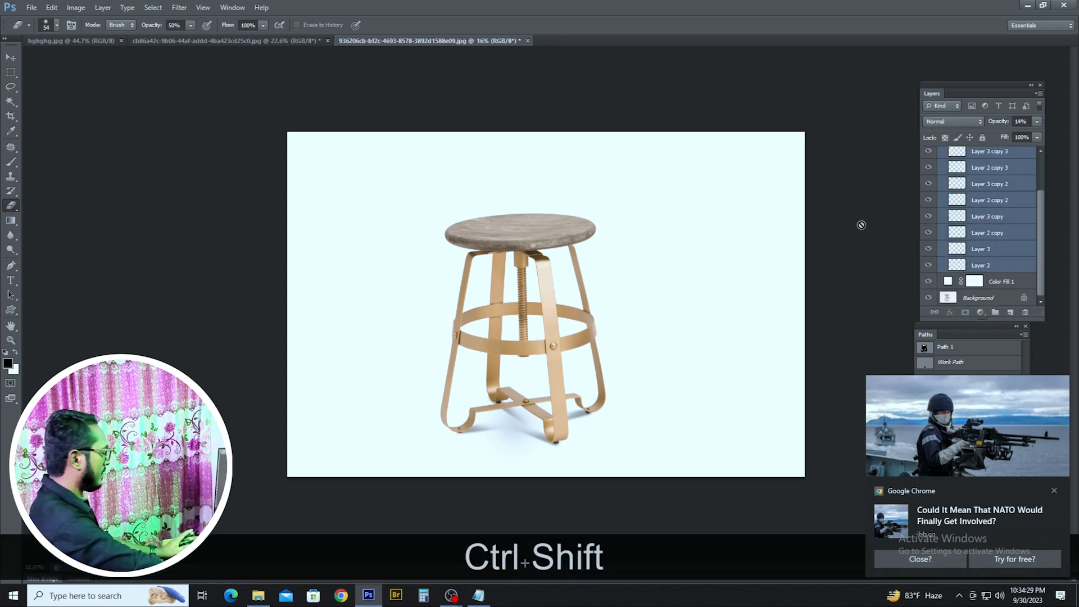
pyautogui.hotkey('ctrl', 'e')
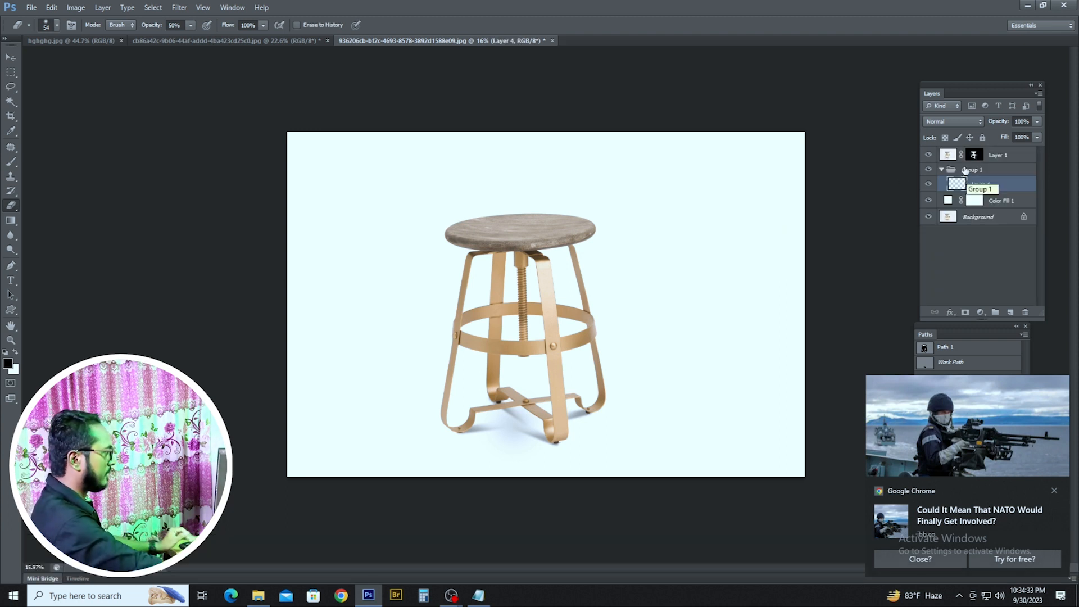
pyautogui.click(940, 172)
pyautogui.click(941, 170)
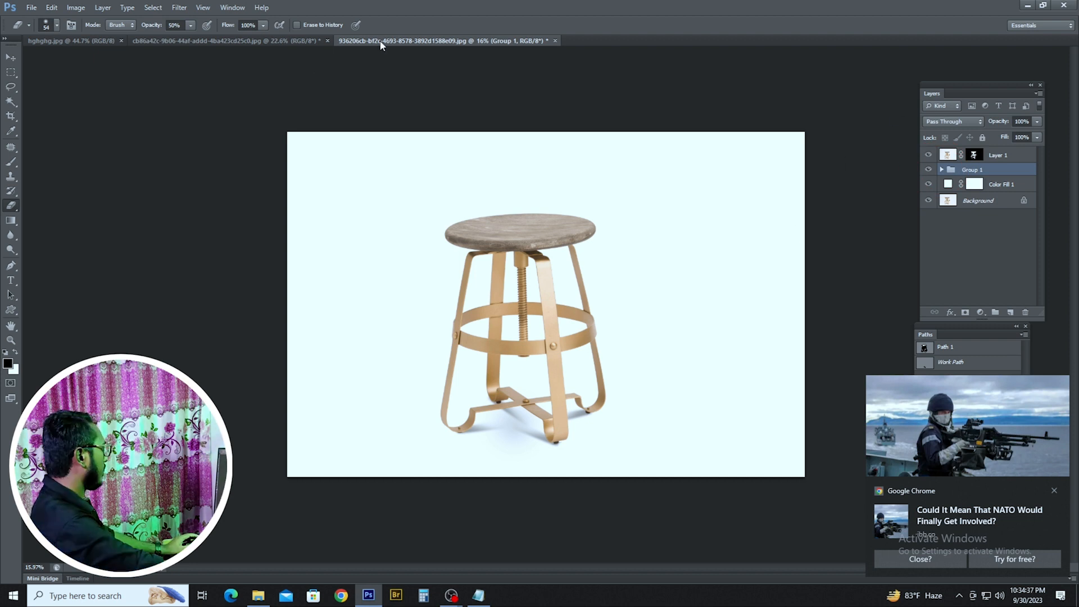
# Float the stool document in its own window and close the other open image documents behind it.
pyautogui.moveTo(382, 42); pyautogui.dragTo(327, 320)
pyautogui.click(223, 41)
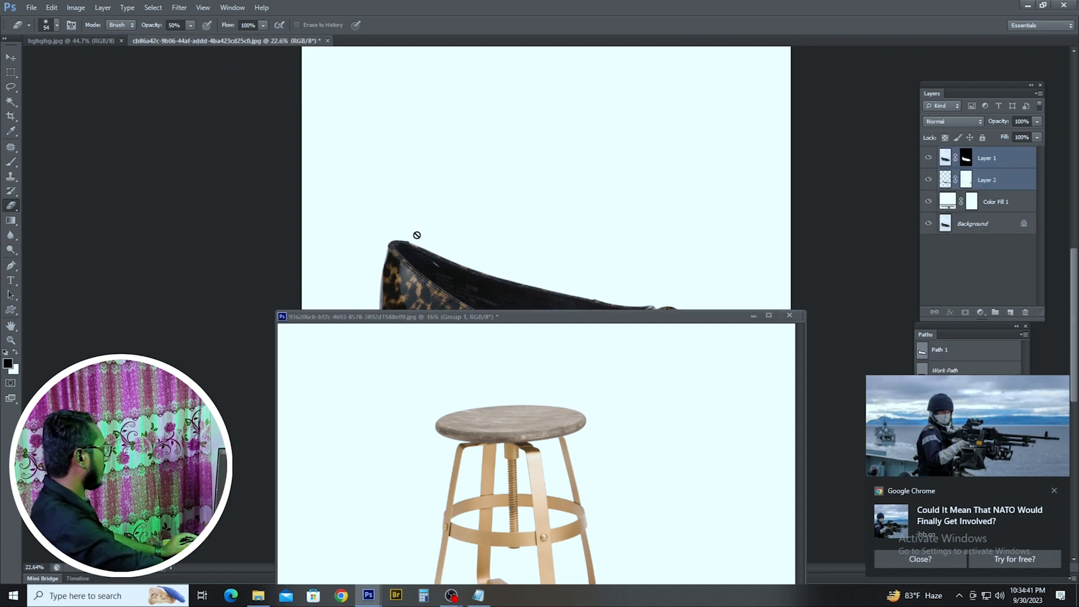
pyautogui.click(90, 42)
pyautogui.hotkey('ctrl', 'w')
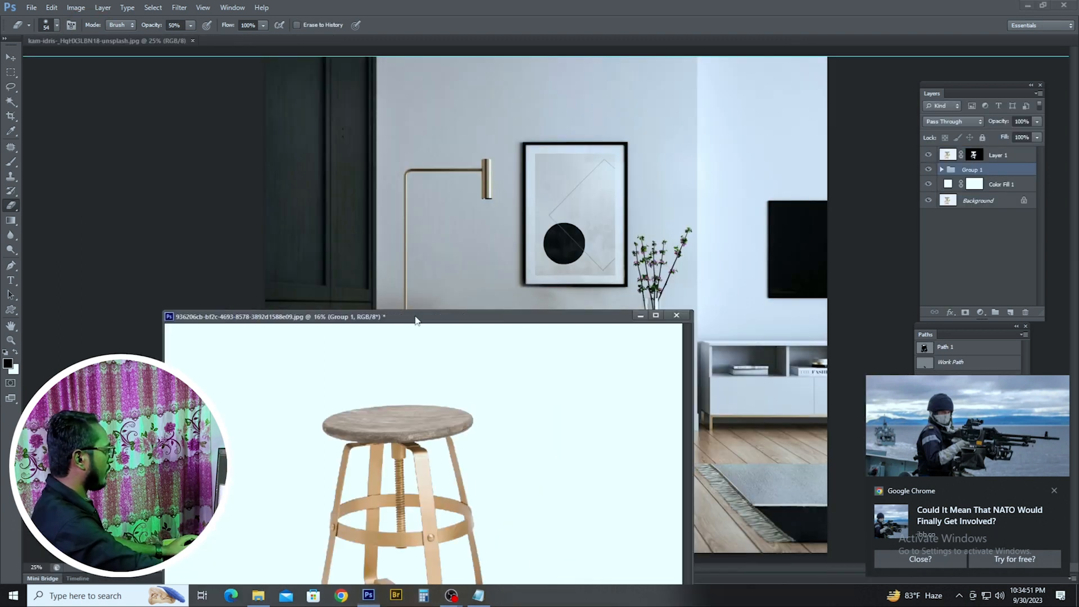
# Copy the stool's Layer 1 and shadow Group 1 together into the living-room photo, placing the stool on the wooden floor.
pyautogui.moveTo(445, 313); pyautogui.dragTo(310, 308)
pyautogui.keyDown('ctrl'); pyautogui.keyDown('shift'); pyautogui.click(994, 154); pyautogui.keyUp('shift'); pyautogui.keyUp('ctrl')
pyautogui.moveTo(994, 154); pyautogui.dragTo(646, 208)
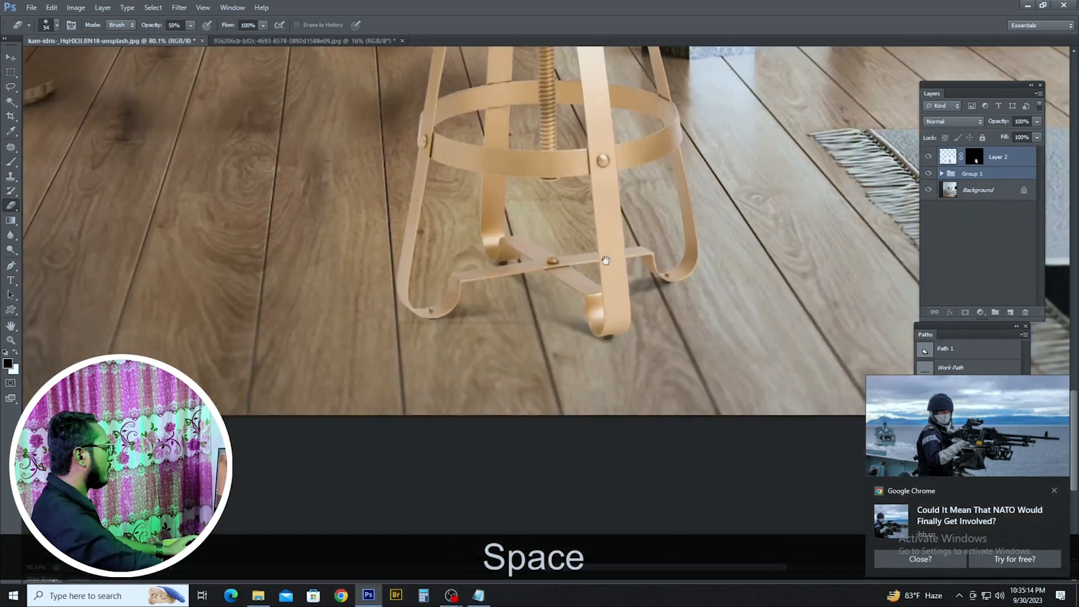
# Examine how the stool's feet and shadows blend with the wooden floor, both close up and within the wider room.
pyautogui.scroll(3, 642, 333)
pyautogui.scroll(-6, 382, 241)
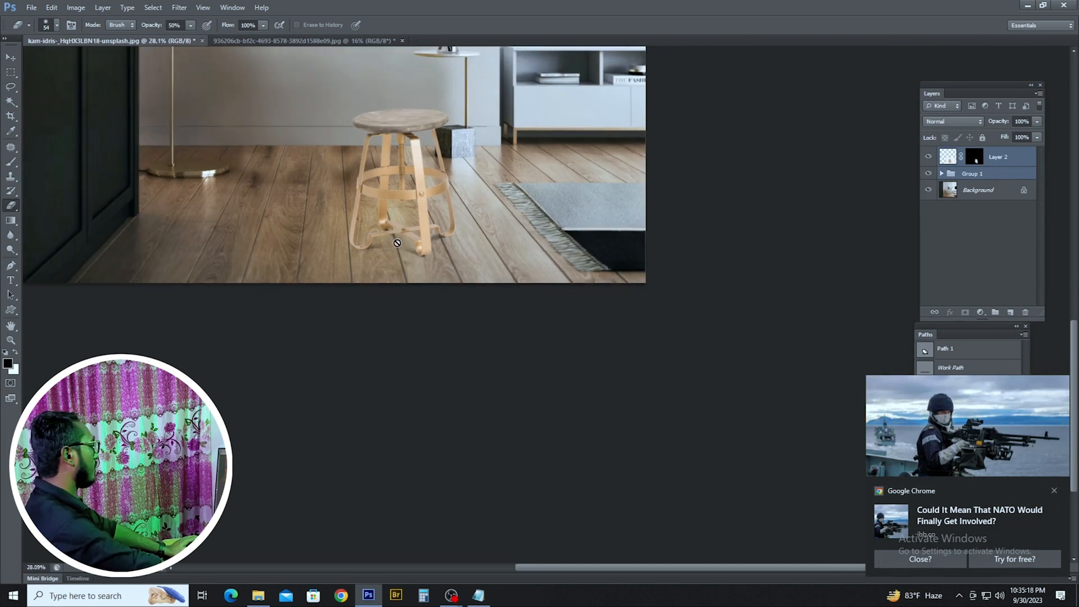
pyautogui.scroll(5, 396, 243)
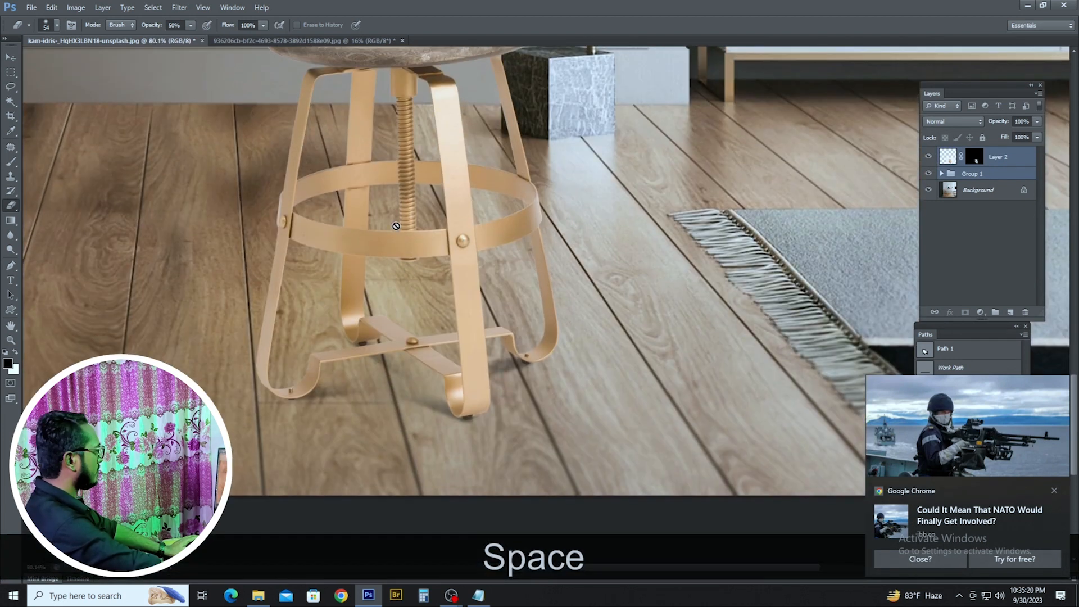
pyautogui.scroll(-2, 396, 226)
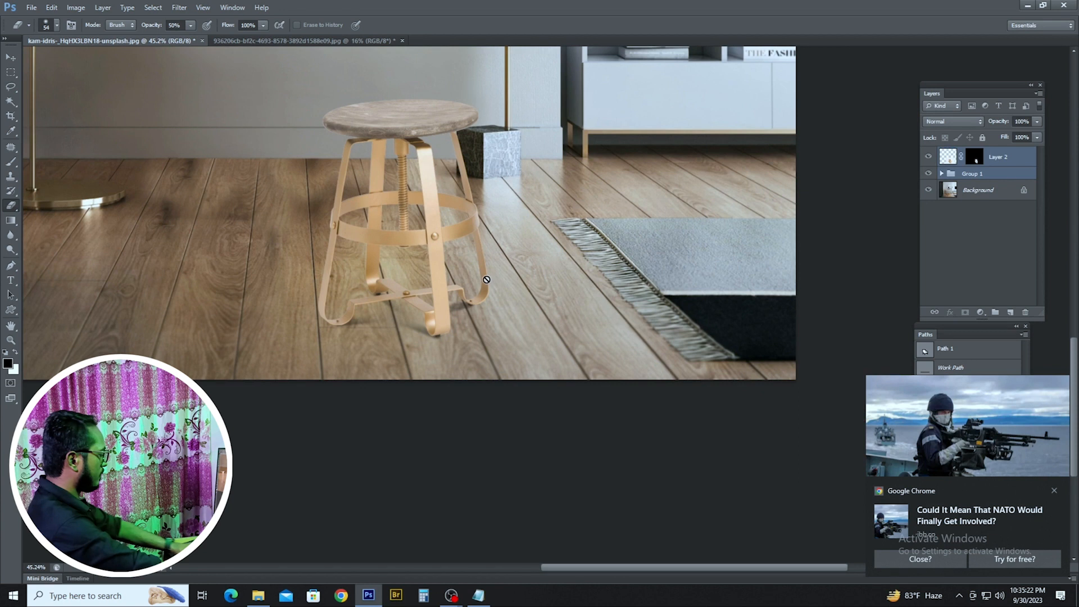
pyautogui.press('p')
pyautogui.scroll(-2, 460, 213)
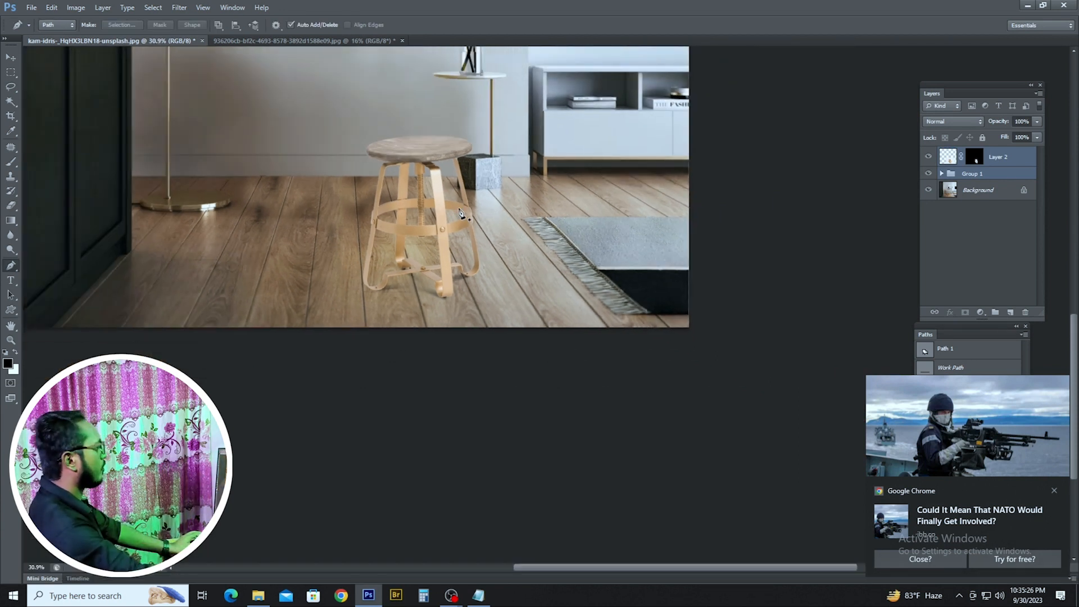
pyautogui.scroll(5, 452, 267)
pyautogui.scroll(-6, 355, 180)
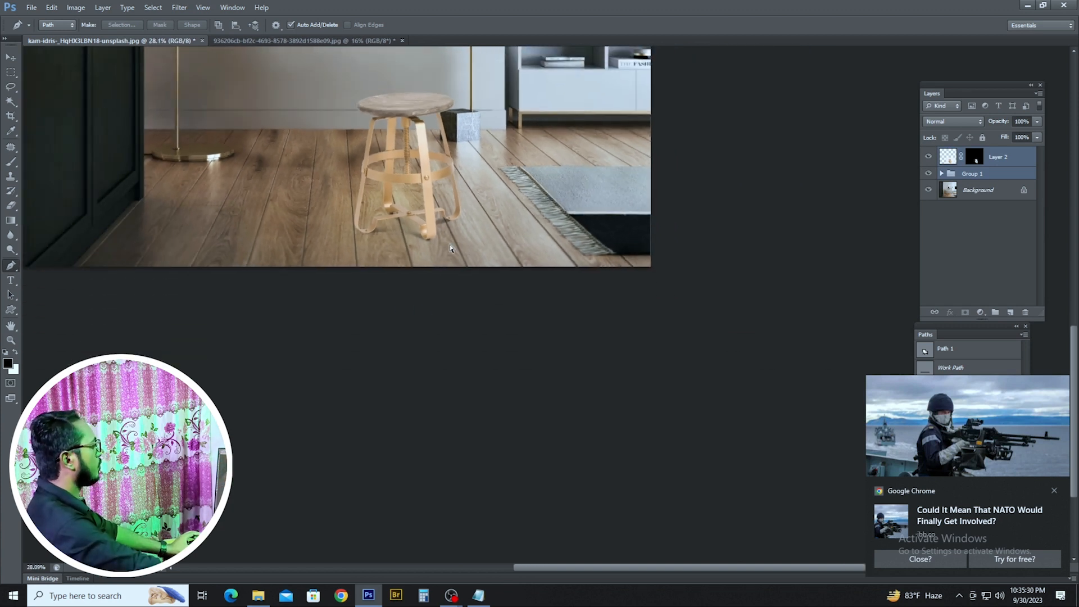
pyautogui.hotkey('ctrl', 'space')
pyautogui.moveTo(452, 248); pyautogui.dragTo(528, 292)
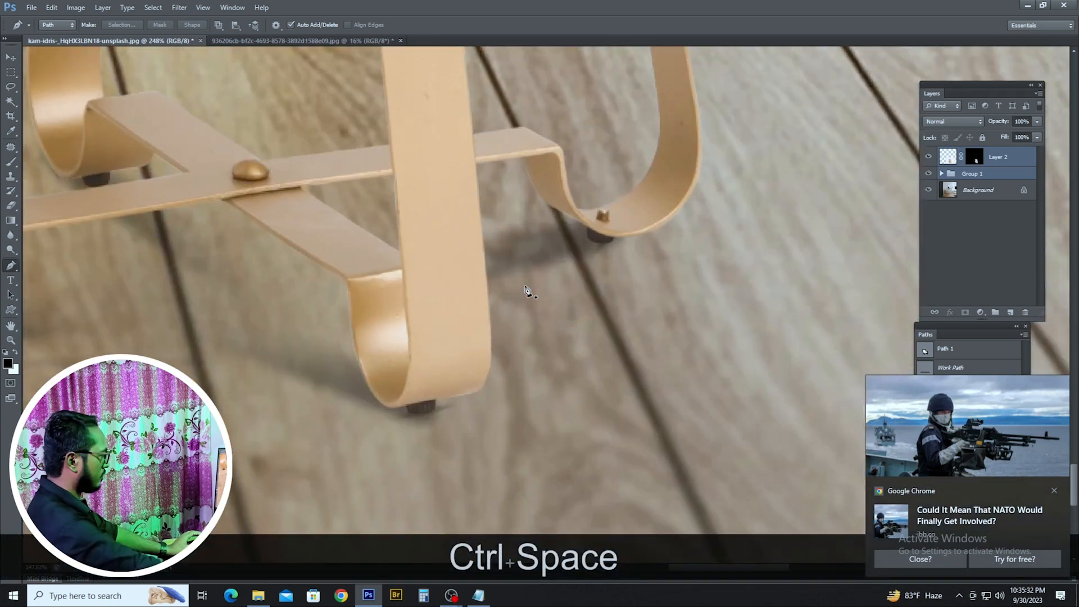